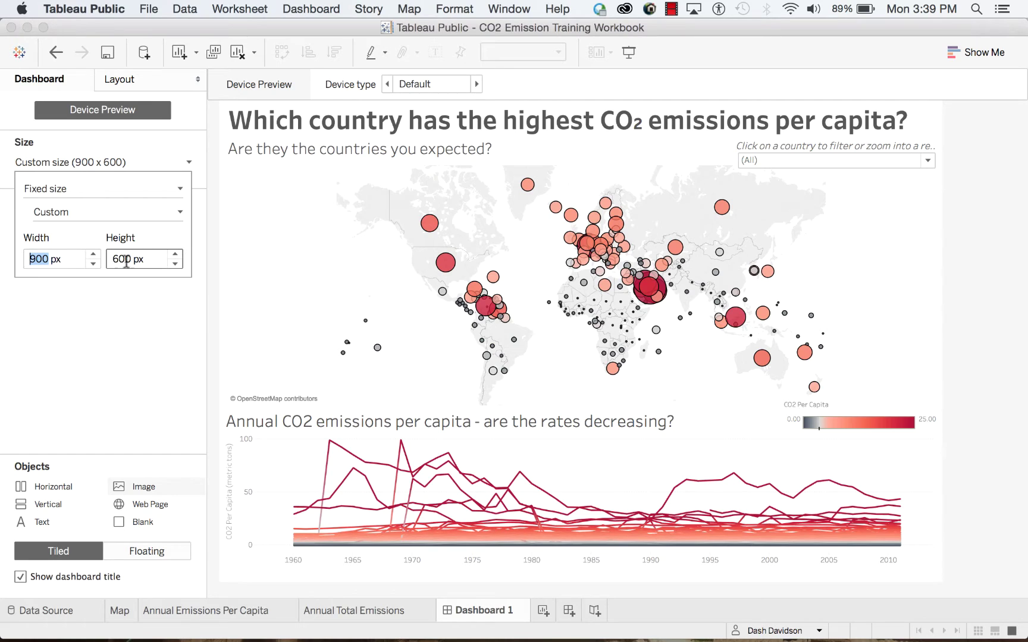
- Try a dashboard height of 500 px and return it to 600 px
left_click(175, 263)
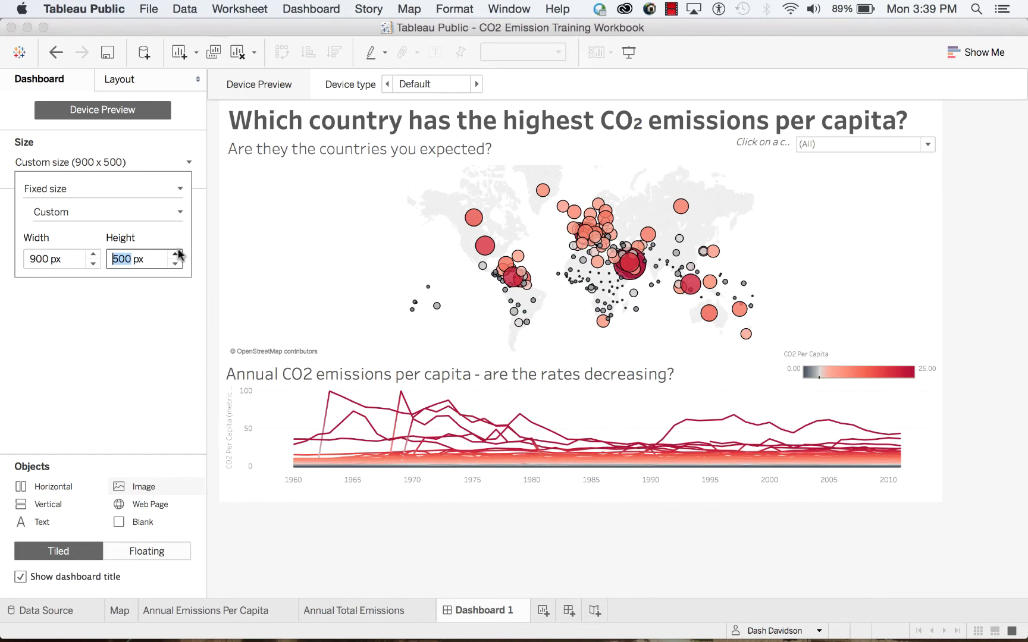
left_click(176, 255)
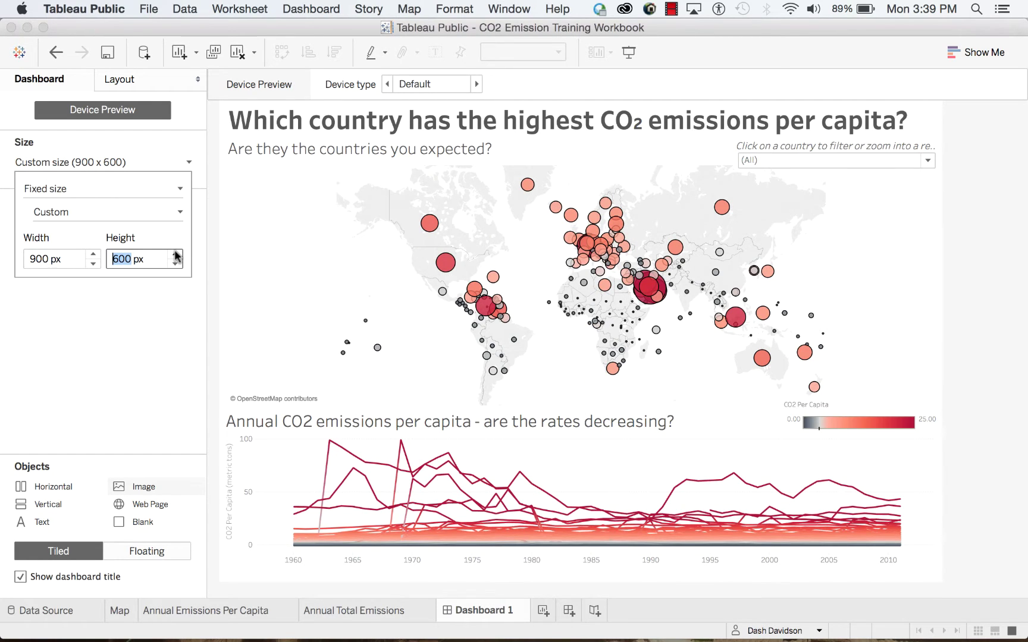
- Try Range sizing for the dashboard, and switch it to Automatic sizing
left_click(103, 190)
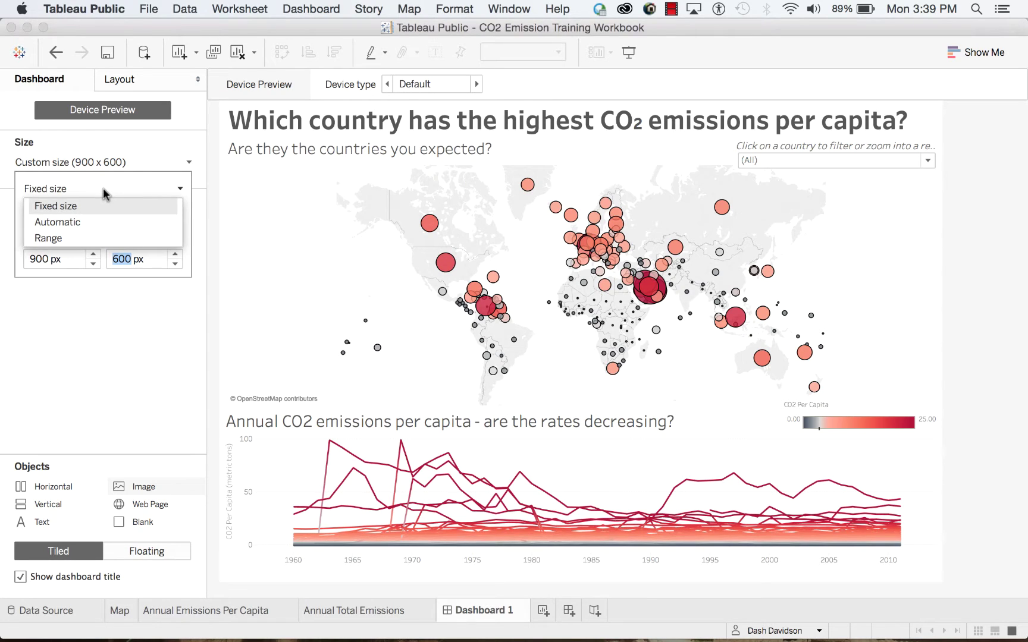
left_click(85, 237)
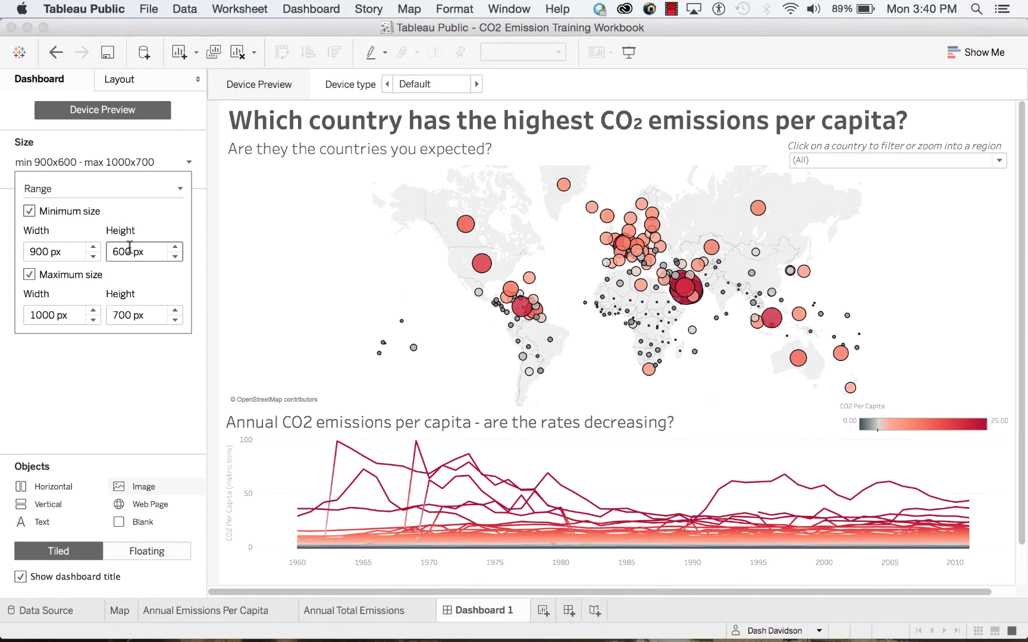
left_click(88, 190)
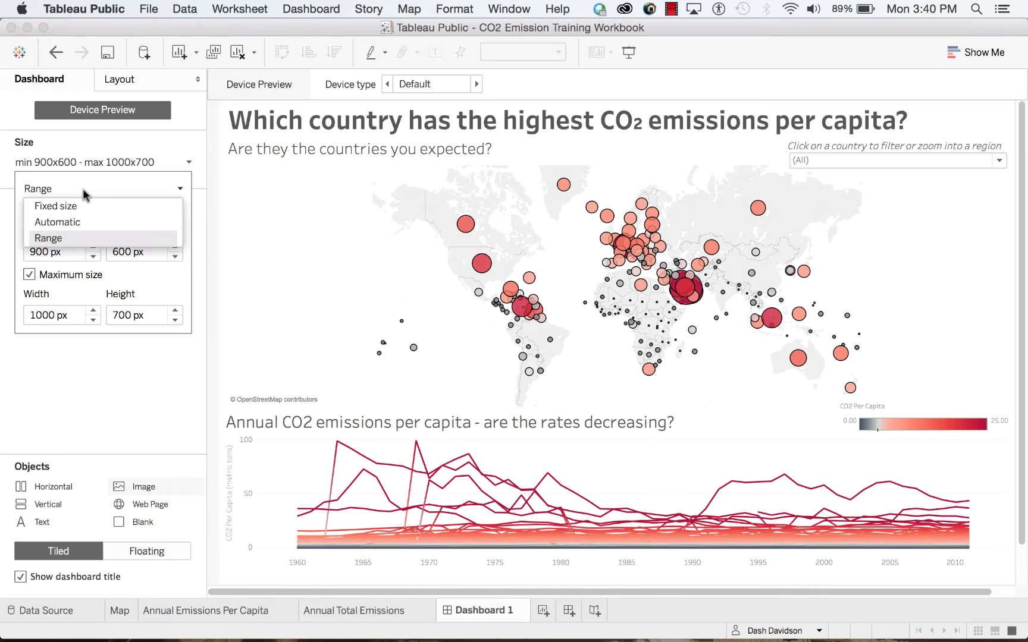
left_click(78, 222)
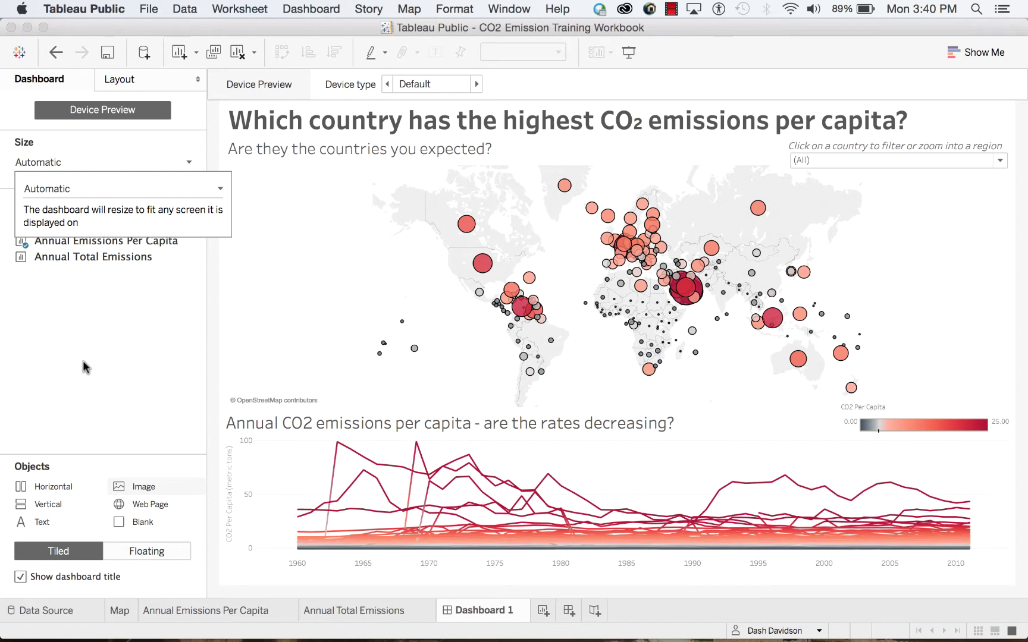
left_click(83, 360)
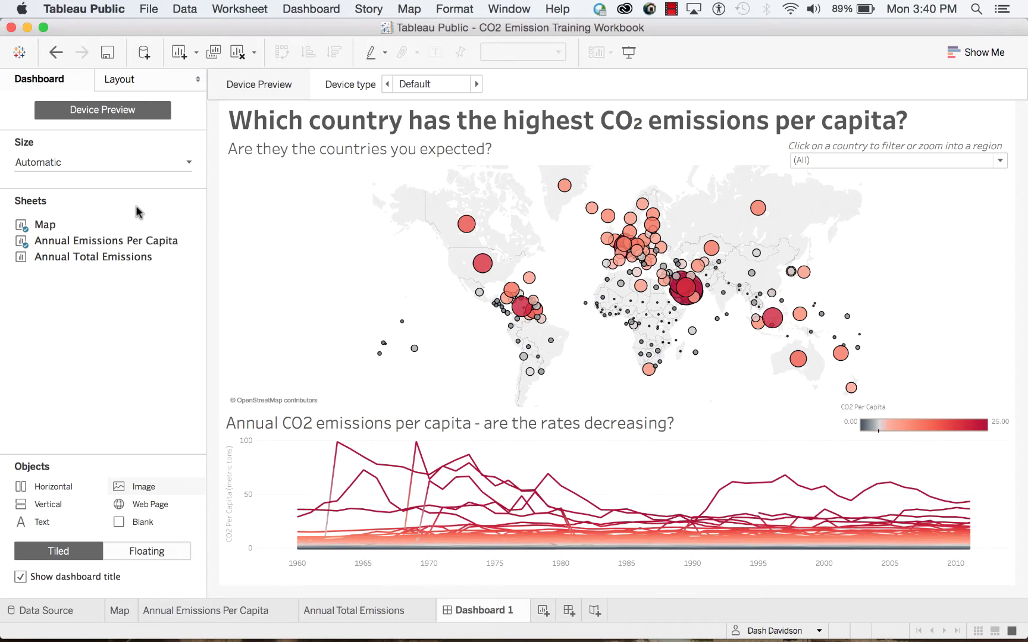
mouse_move(137, 229)
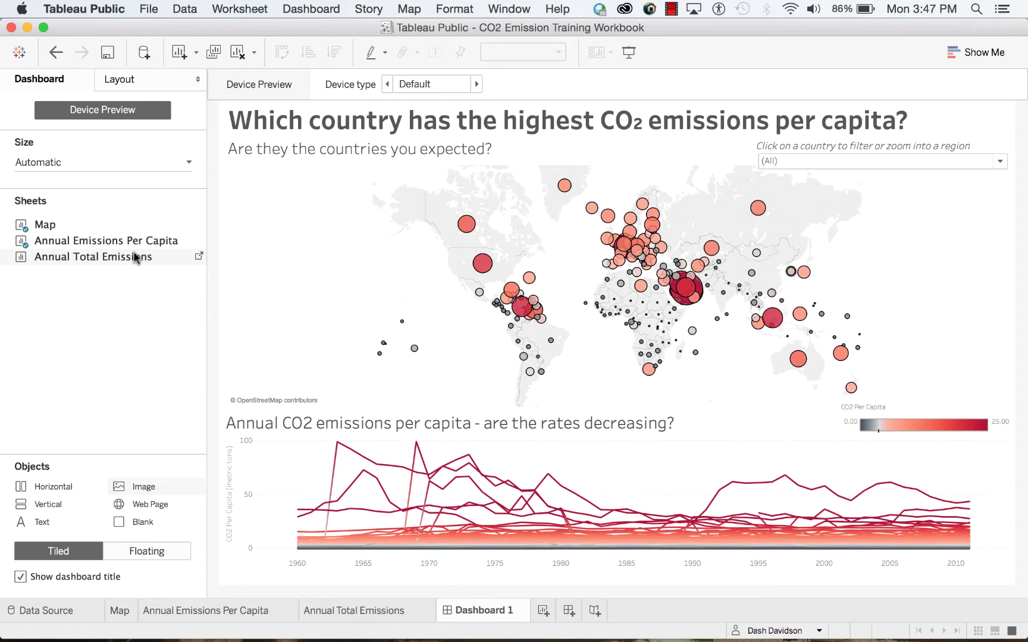
- Set the dashboard to a fixed custom size of 900 px wide by 600 px high
left_click(97, 161)
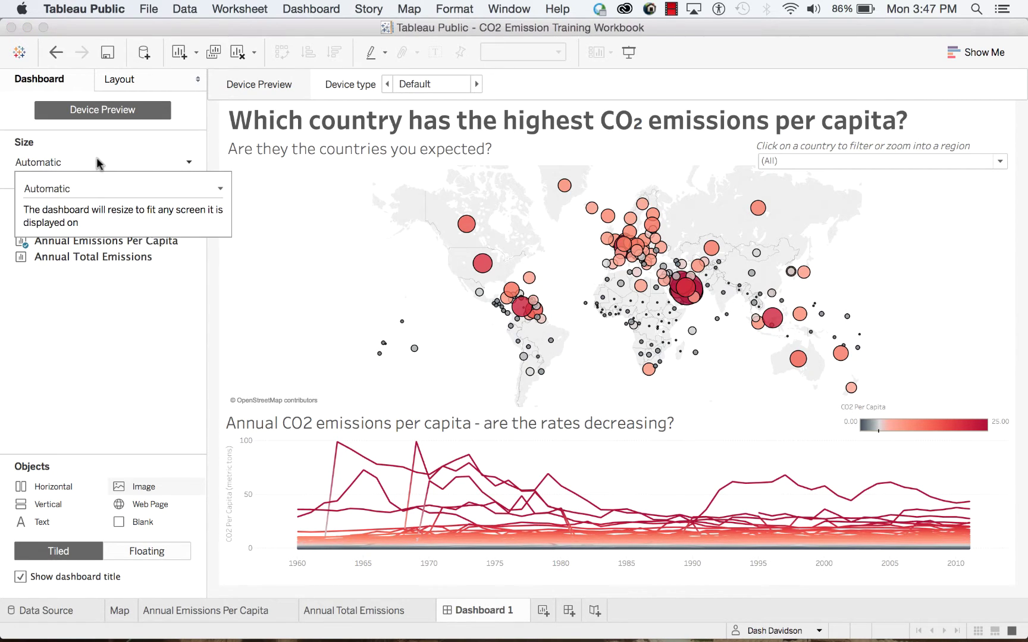
left_click(85, 189)
left_click(84, 205)
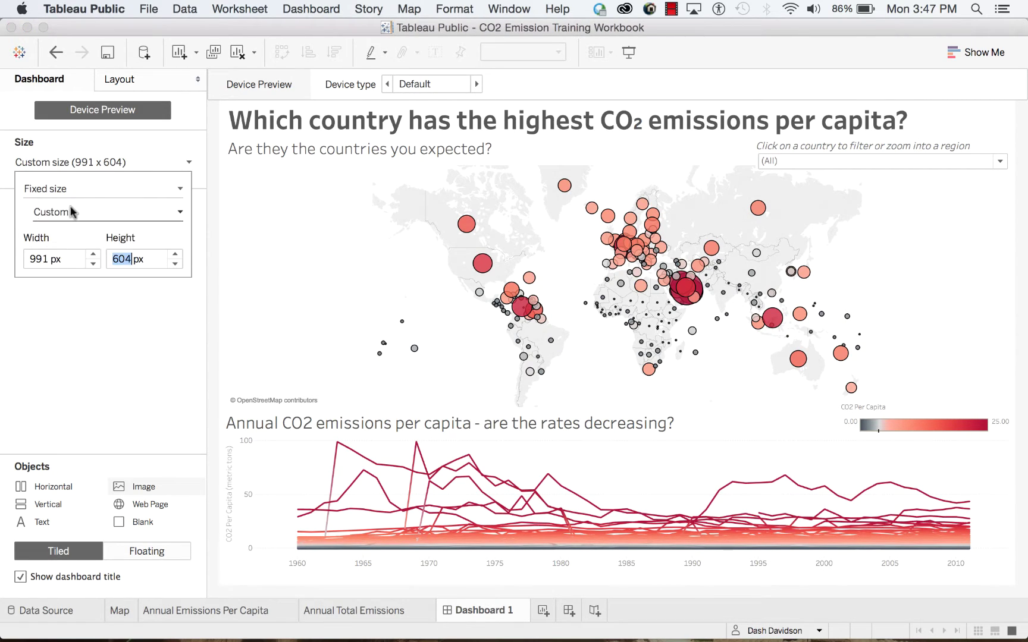
left_click(55, 257)
left_click_drag(55, 257, 2, 255)
type("900")
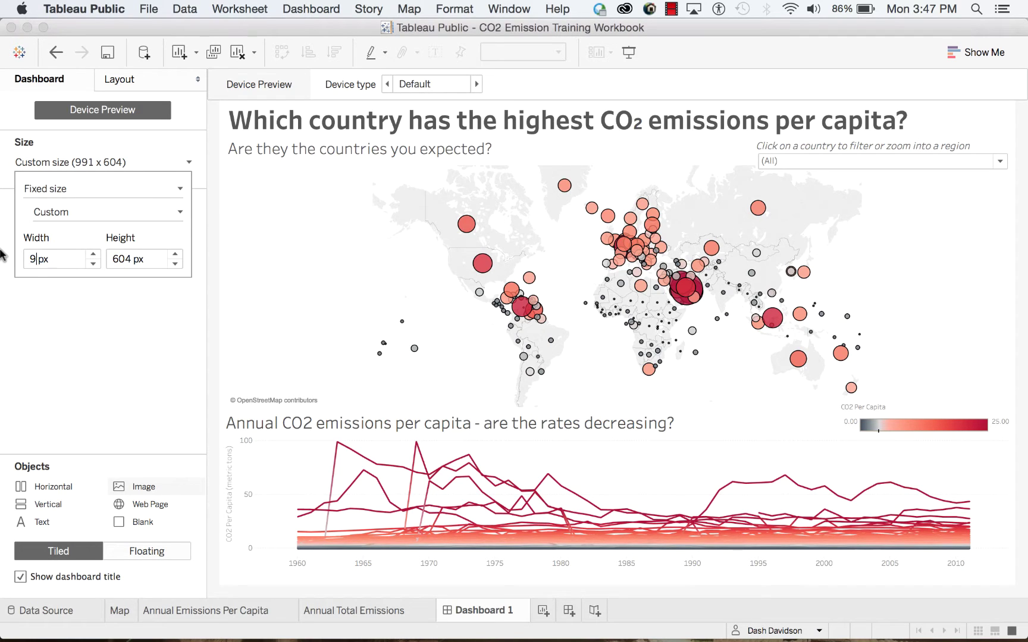
key("Tab")
type("600")
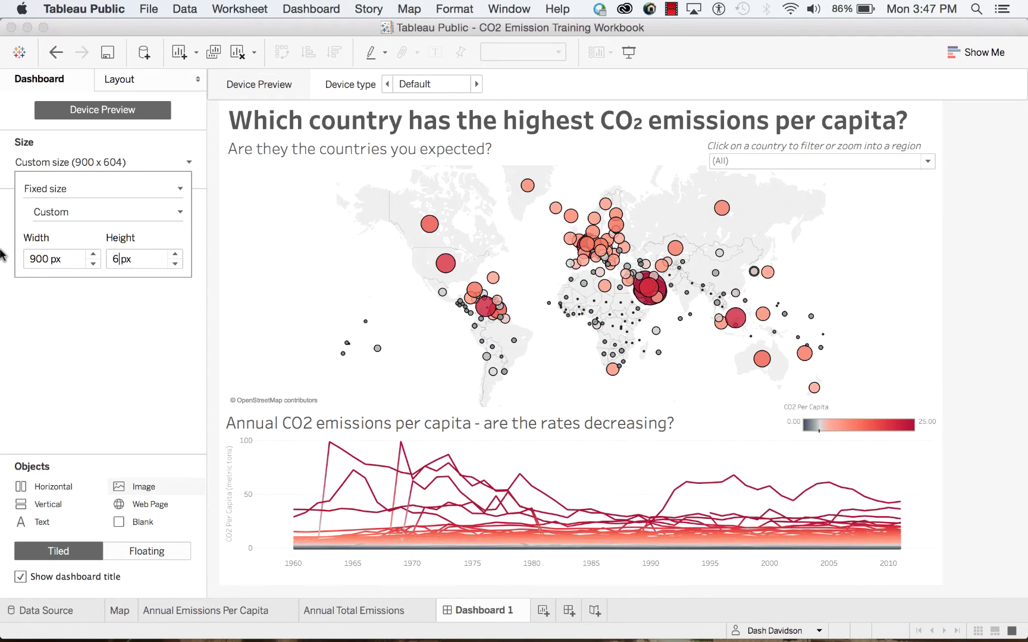
key("Return")
left_click(100, 303)
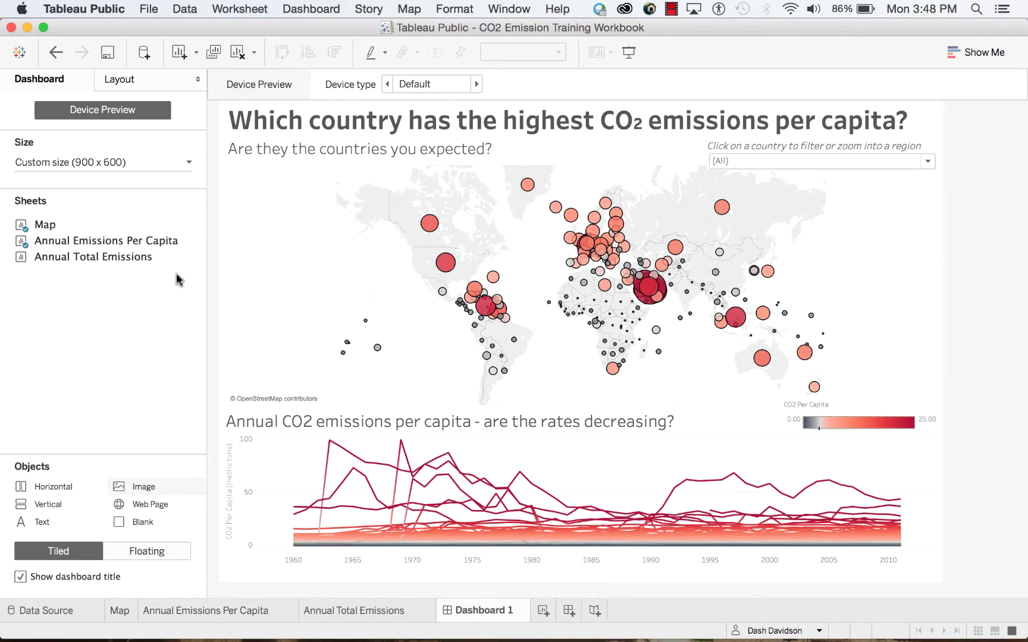
- Turn the device preview off and on again, and cycle through its device types back to Default
left_click(156, 114)
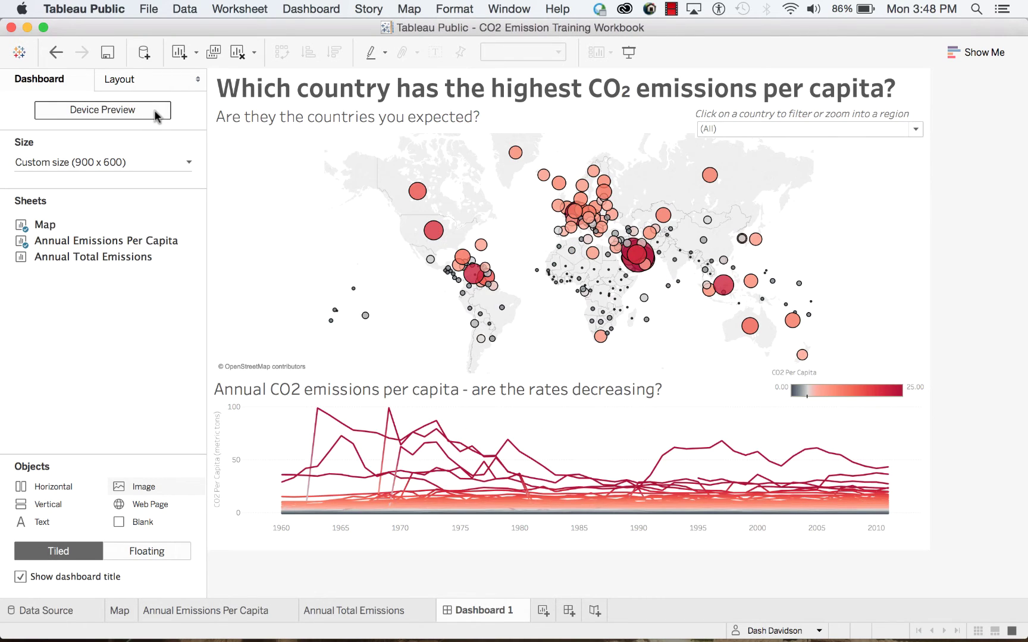
left_click(156, 114)
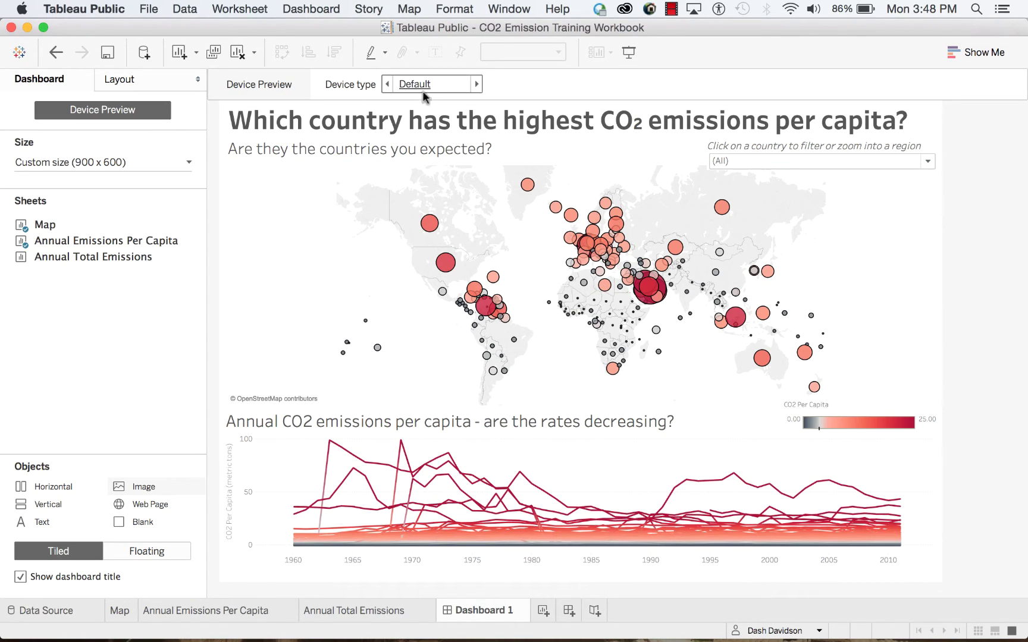
left_click(478, 84)
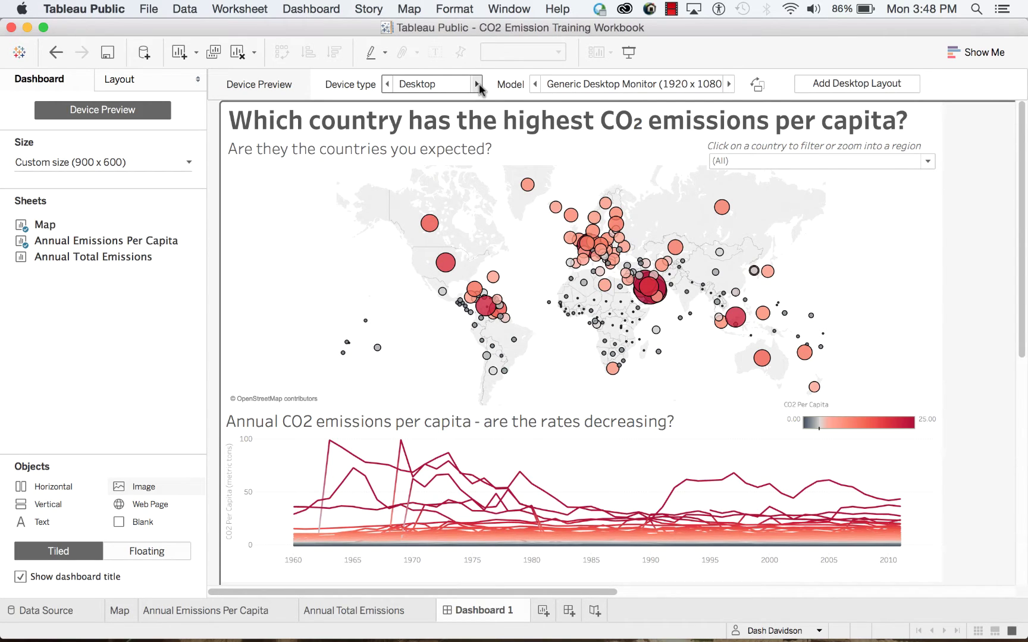
left_click(477, 84)
left_click(478, 84)
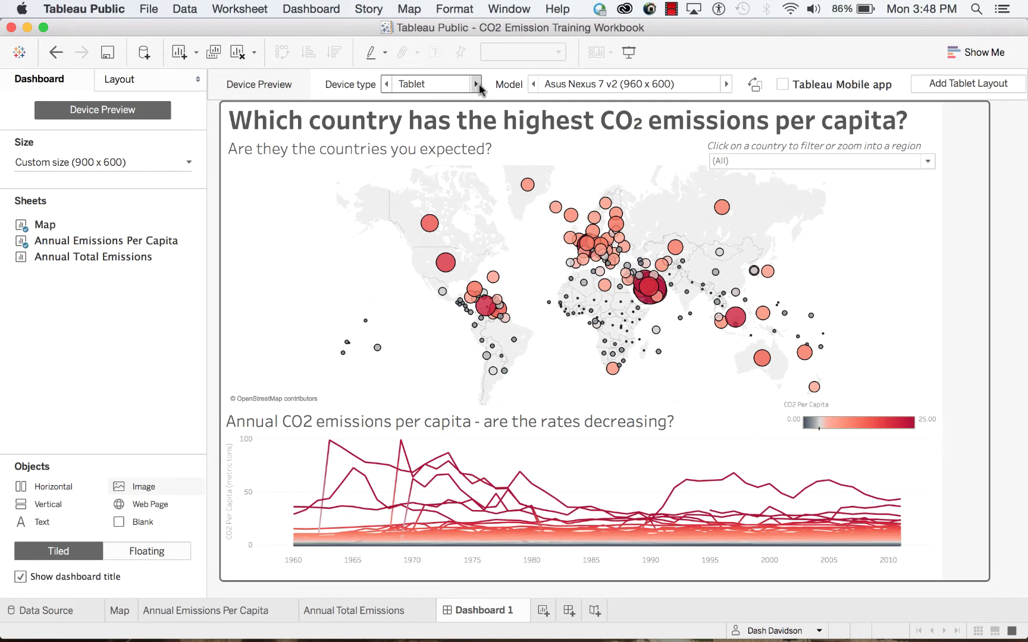
left_click(475, 84)
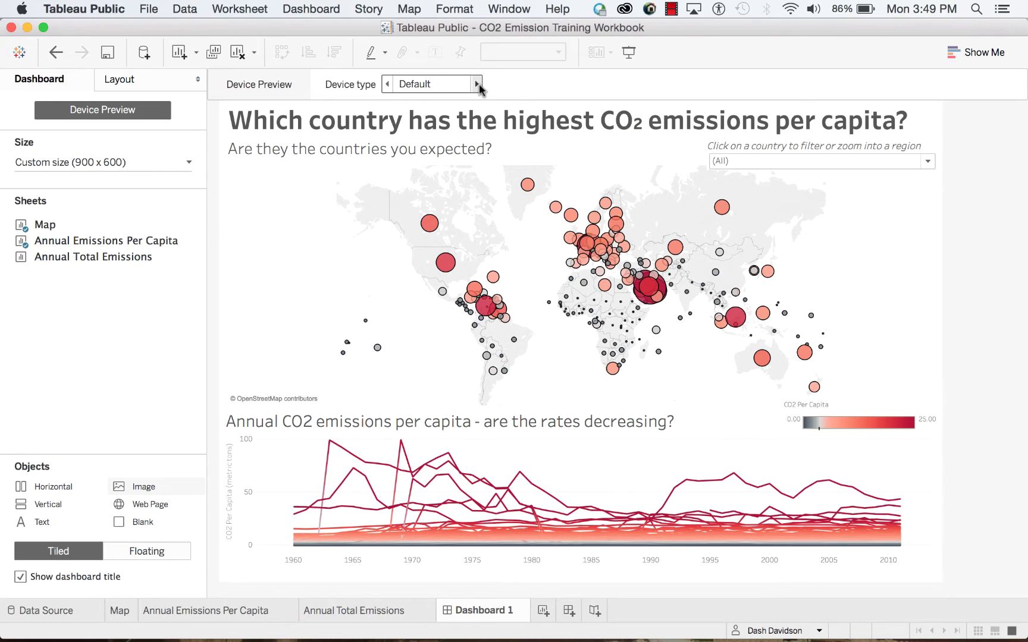
- Preview the dashboard on desktop models, from Apple iPad Pro and Medium Desktop Monitor to Large Desktop Monitor (2560 x 1440)
left_click(476, 84)
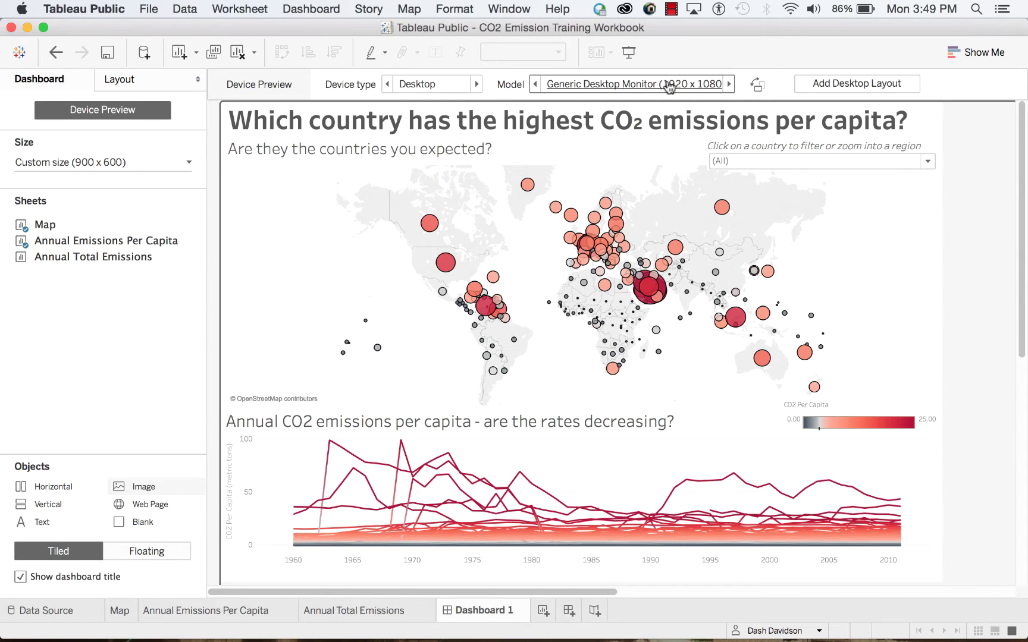
left_click(729, 84)
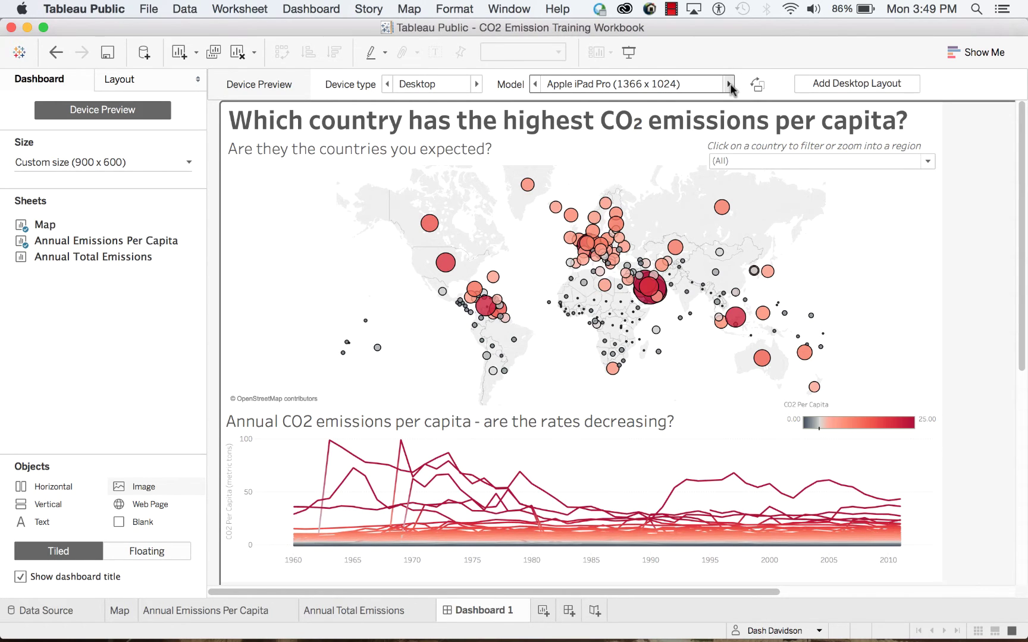
left_click(729, 84)
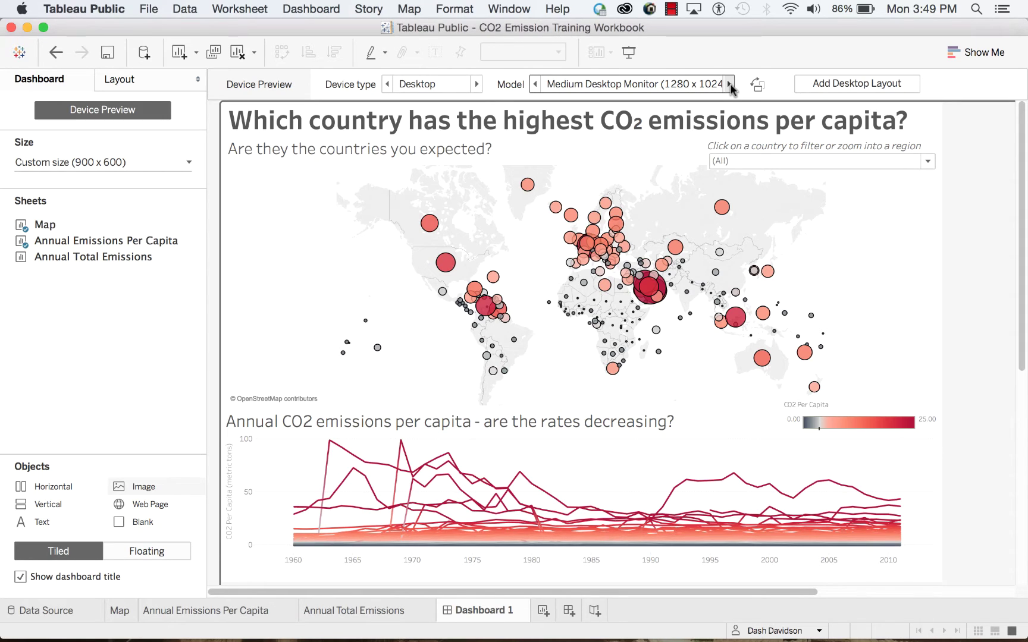
left_click(729, 85)
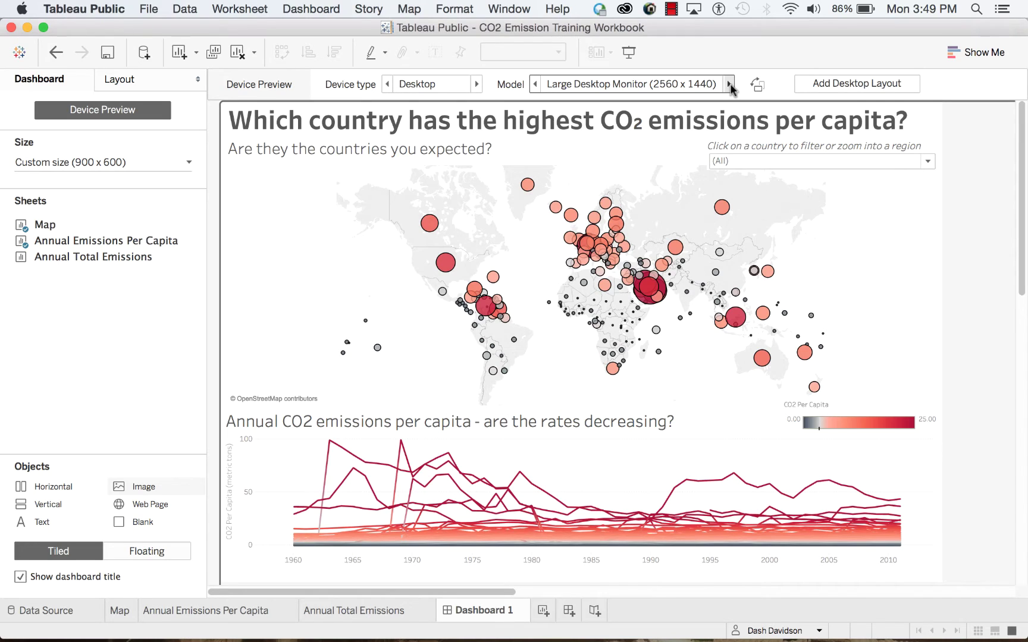
- Set the preview's device type to Tablet and compare the portrait and landscape orientations, ending in landscape
left_click(476, 85)
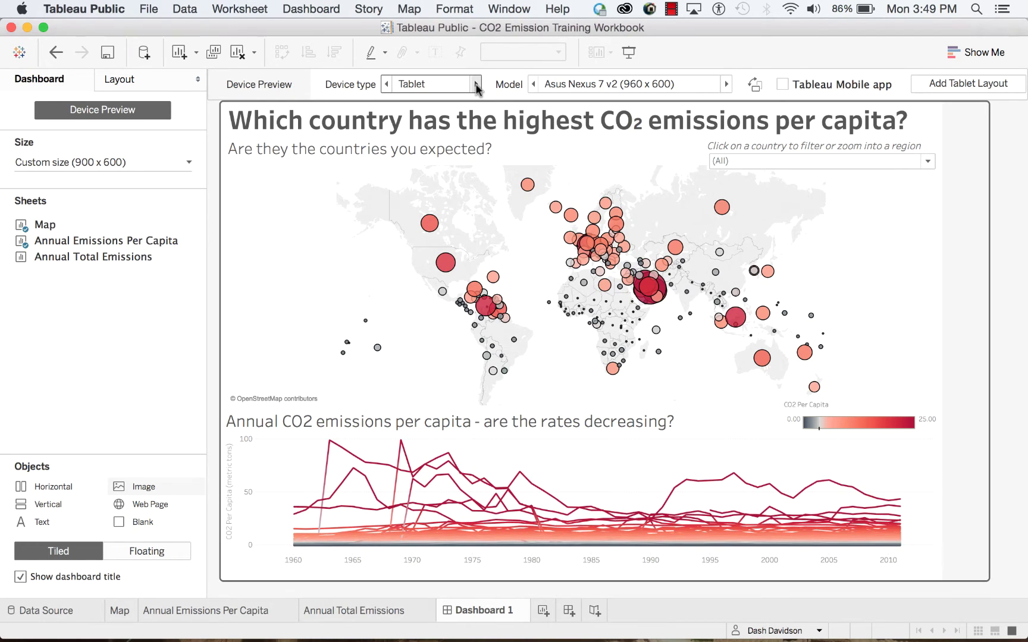
left_click(754, 85)
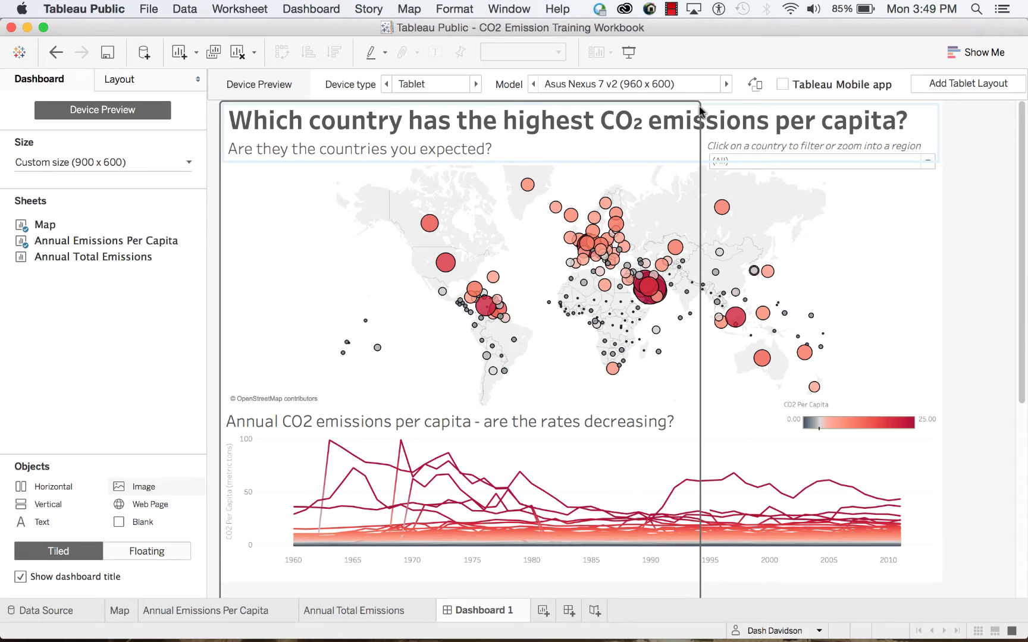
left_click(754, 85)
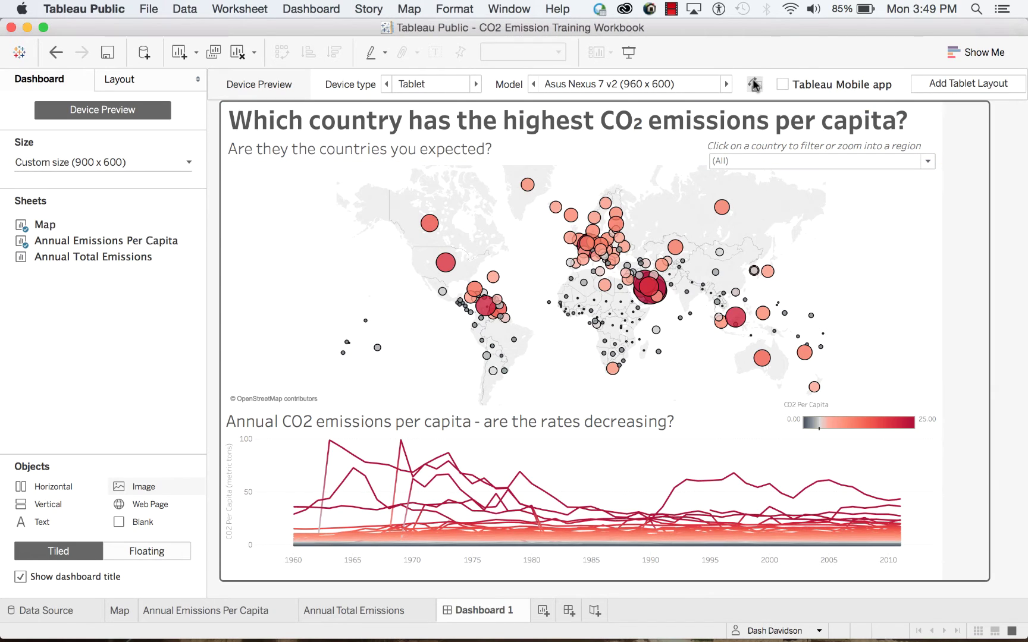
left_click(754, 86)
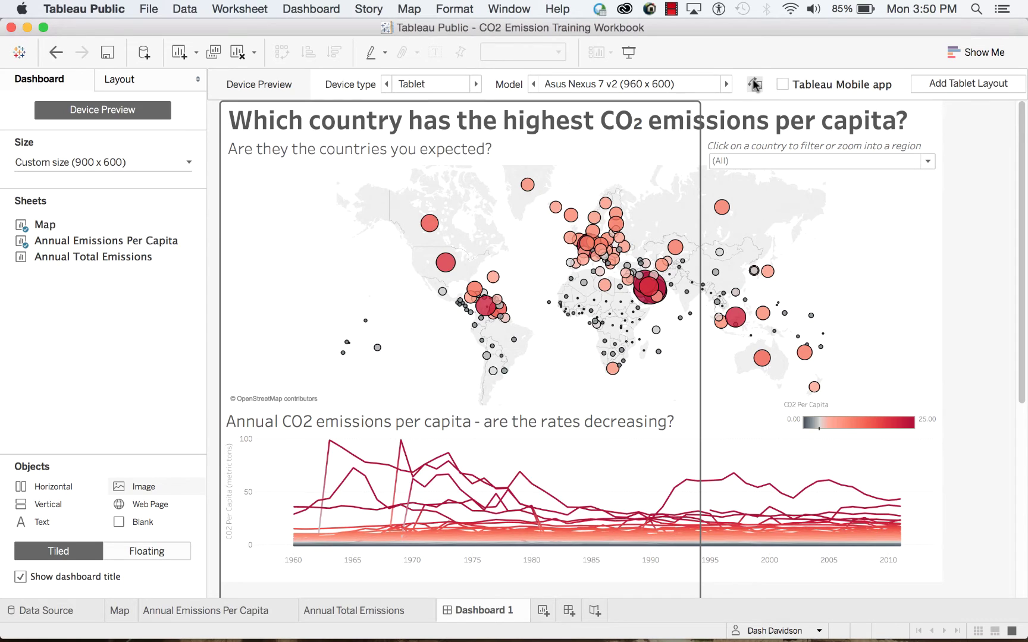
left_click(754, 85)
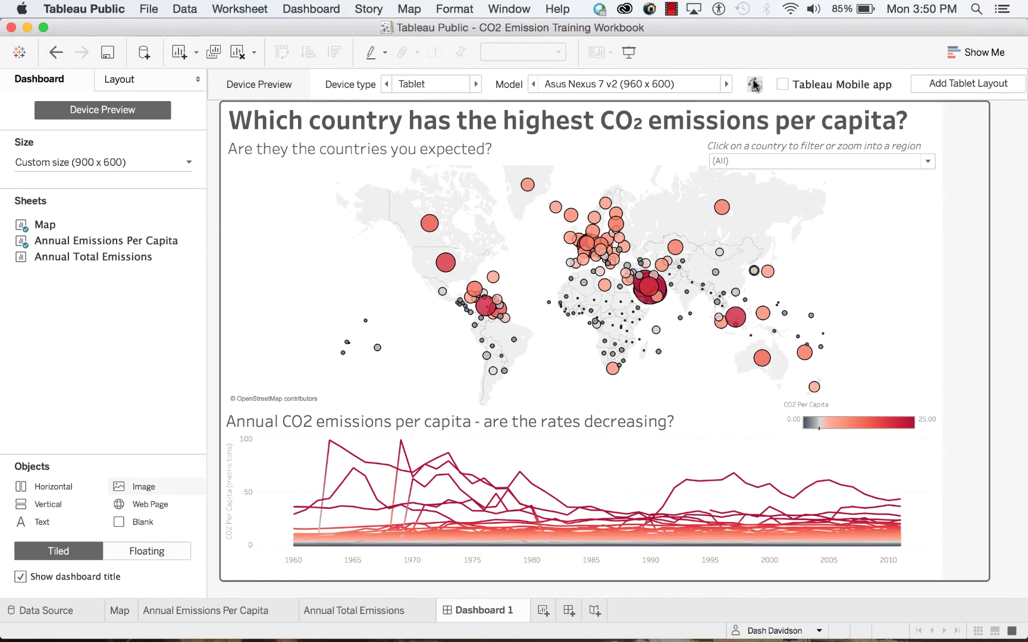
- Add a tablet layout to the dashboard and set its size to Fit all
left_click(934, 81)
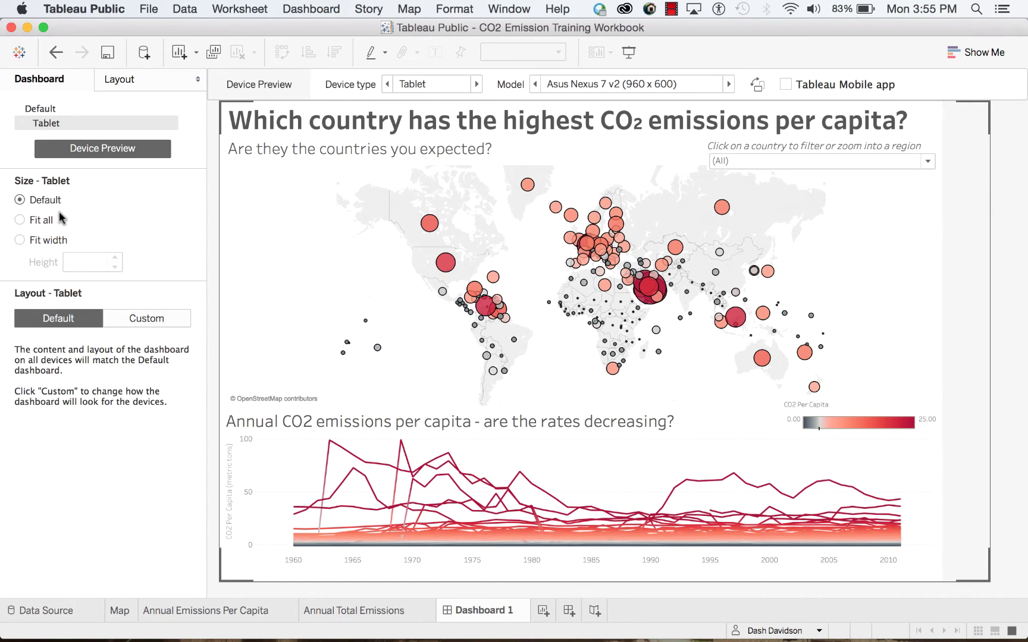
left_click(37, 220)
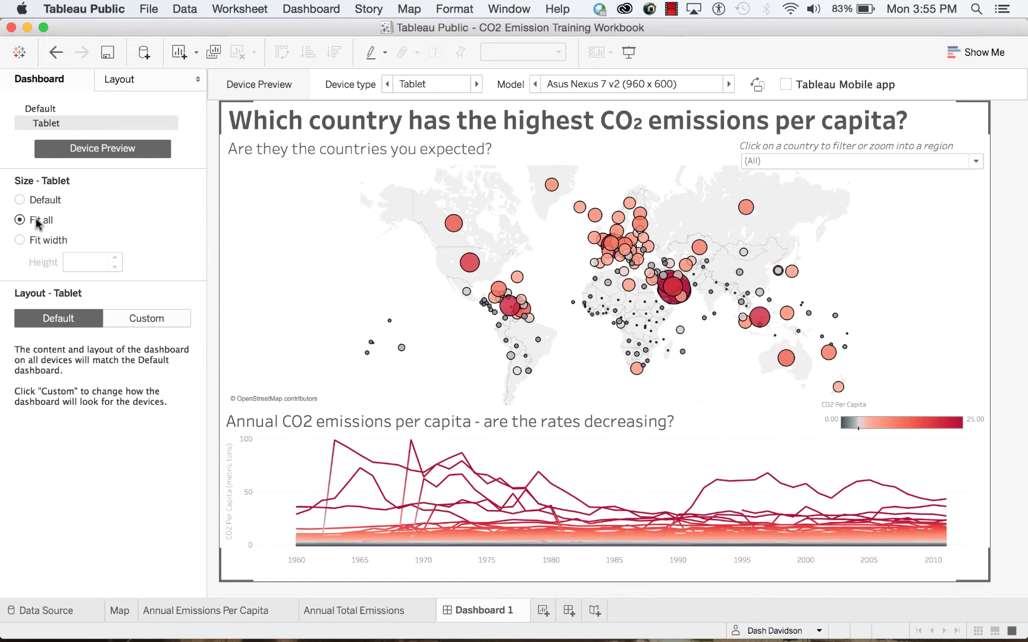
- Try Fit width sizing on the tablet layout with heights of 800 and 600 px, and return it to Fit all
left_click(31, 240)
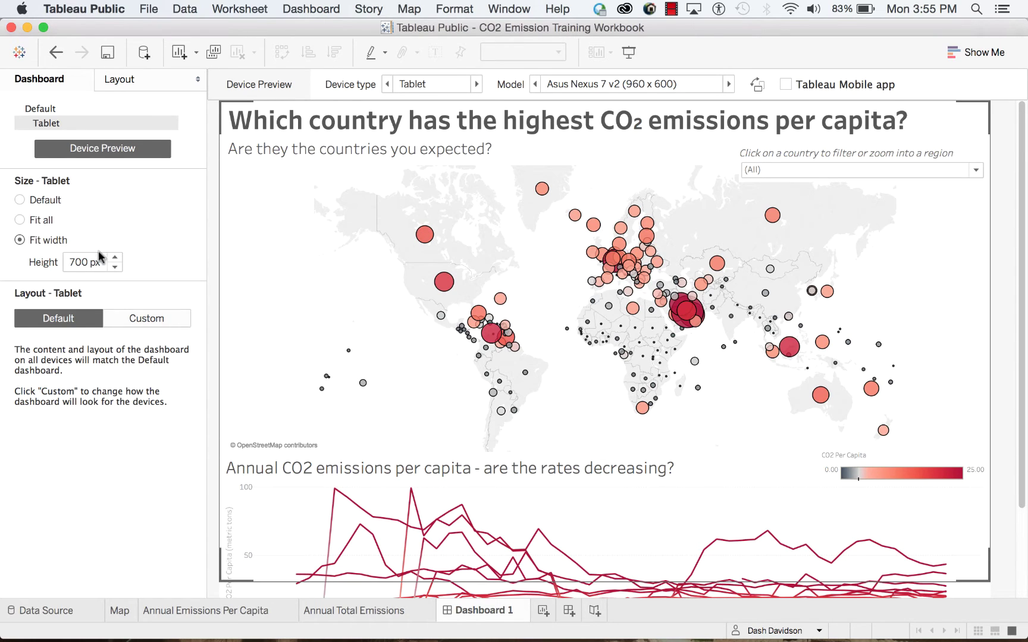
left_click(115, 258)
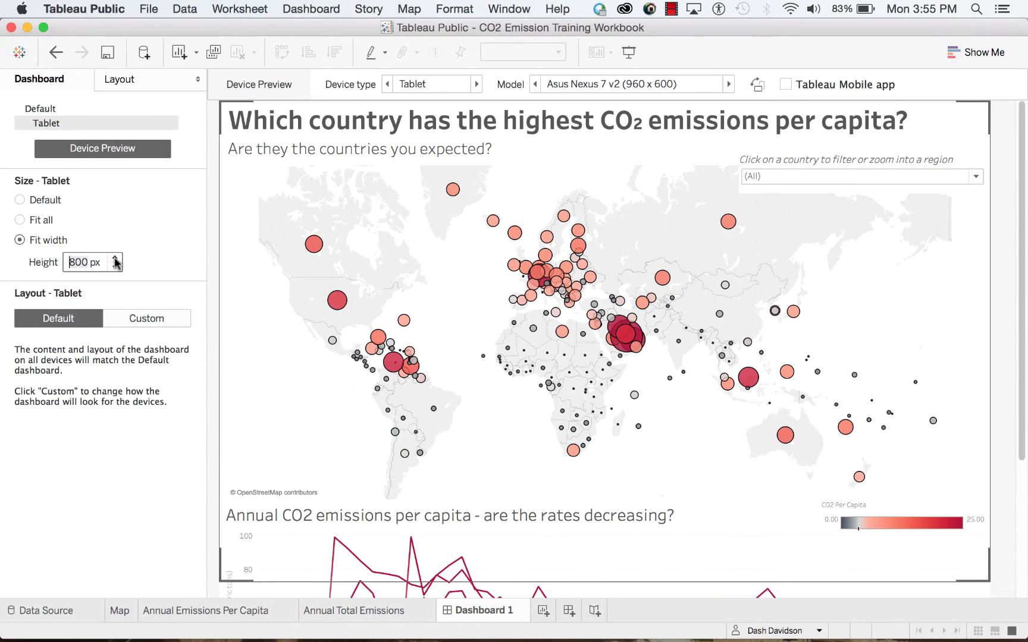
left_click(115, 266)
left_click(115, 266)
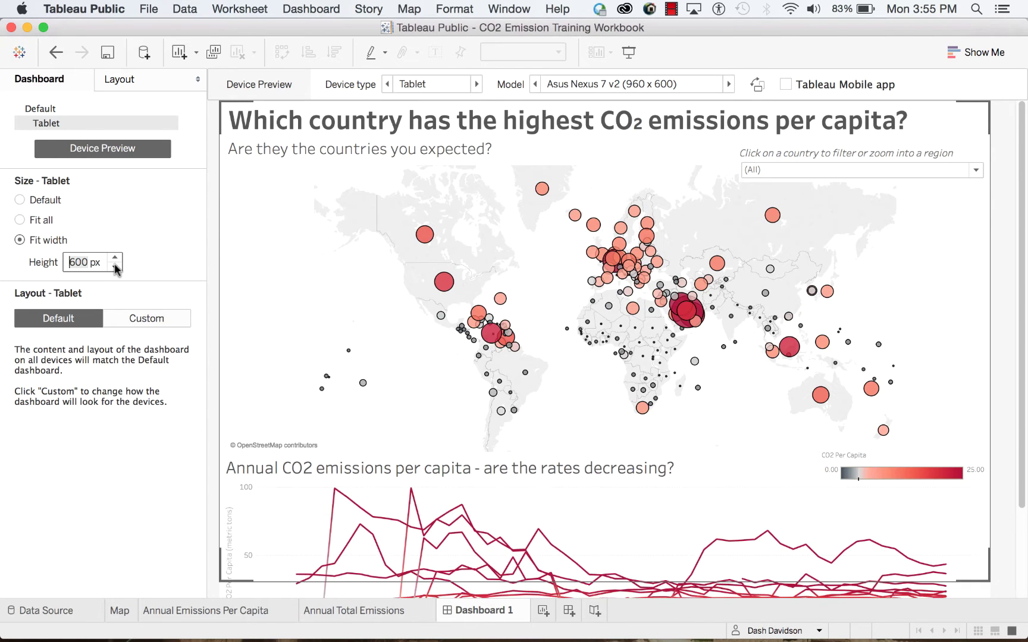
left_click(115, 258)
left_click(116, 259)
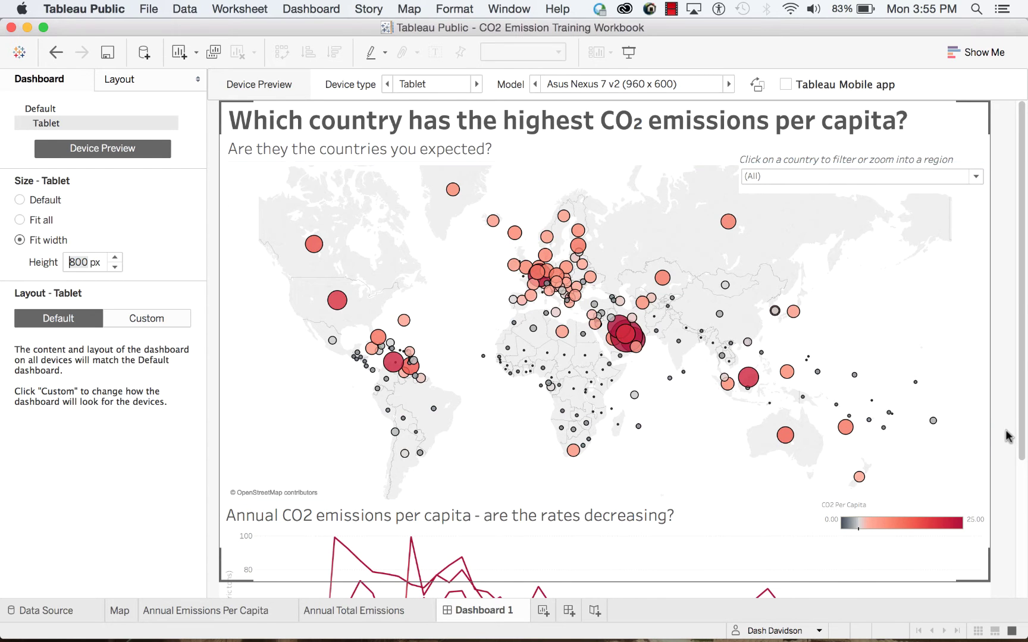
scroll(1005, 443, "down", 5)
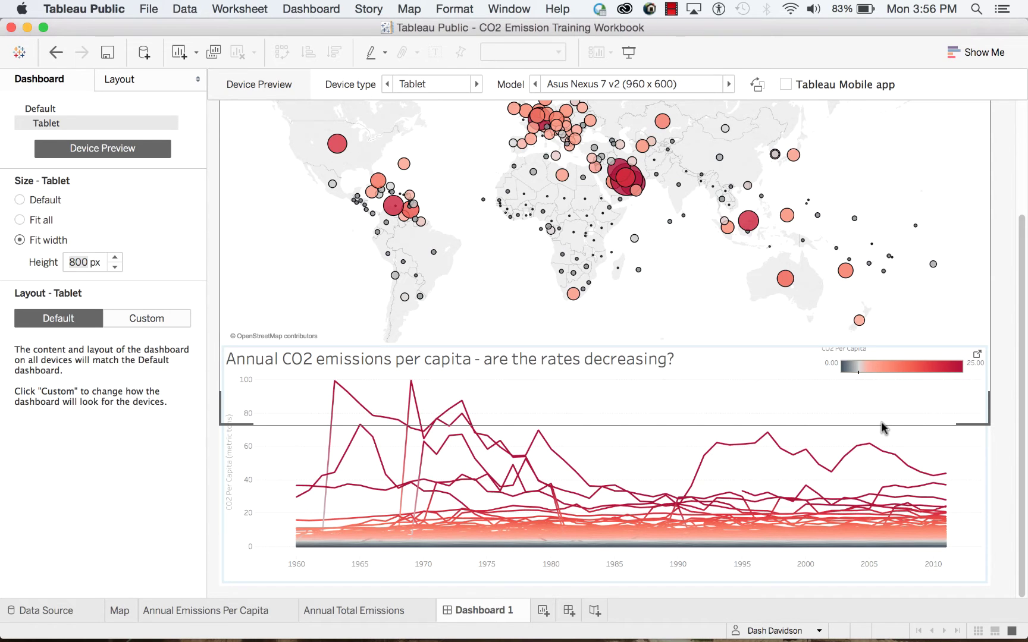
left_click(19, 220)
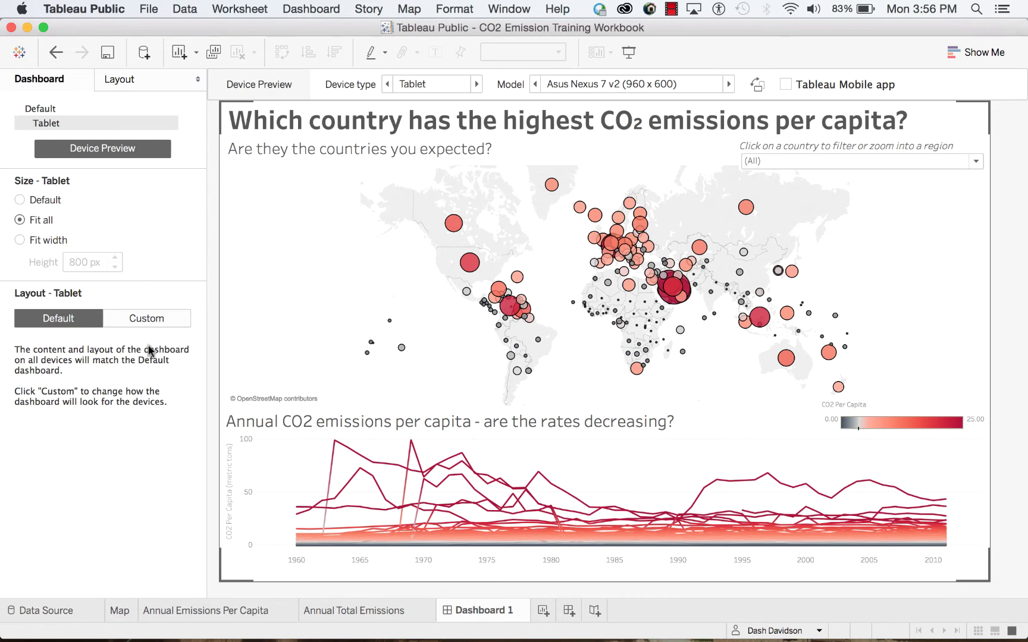
- Set the tablet layout to Custom and move the Annual Emissions Per Capita chart to the left of the map
left_click(149, 319)
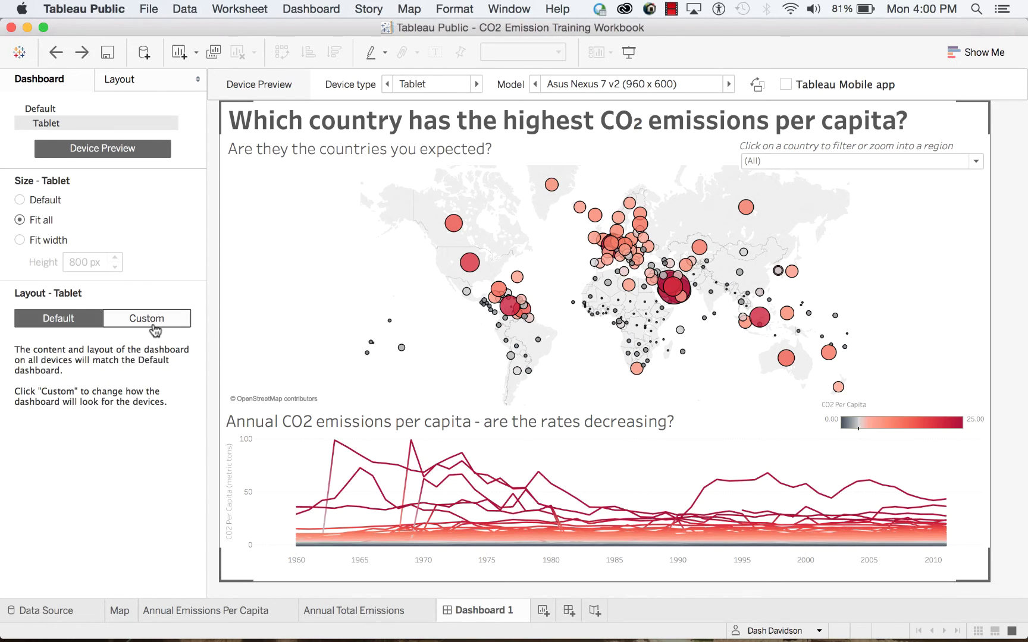
left_click(148, 318)
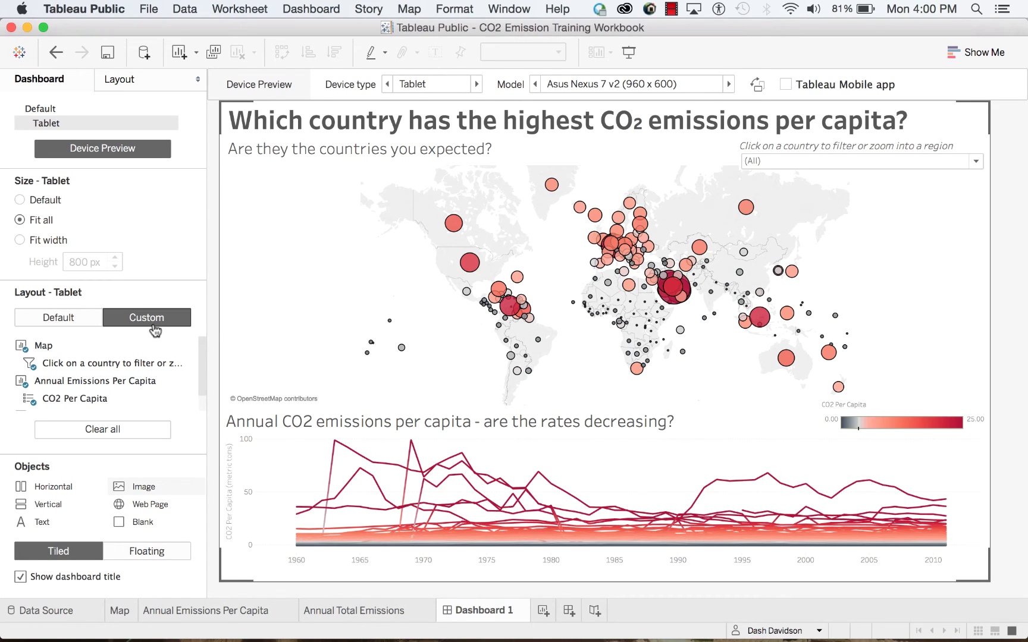
left_click(600, 450)
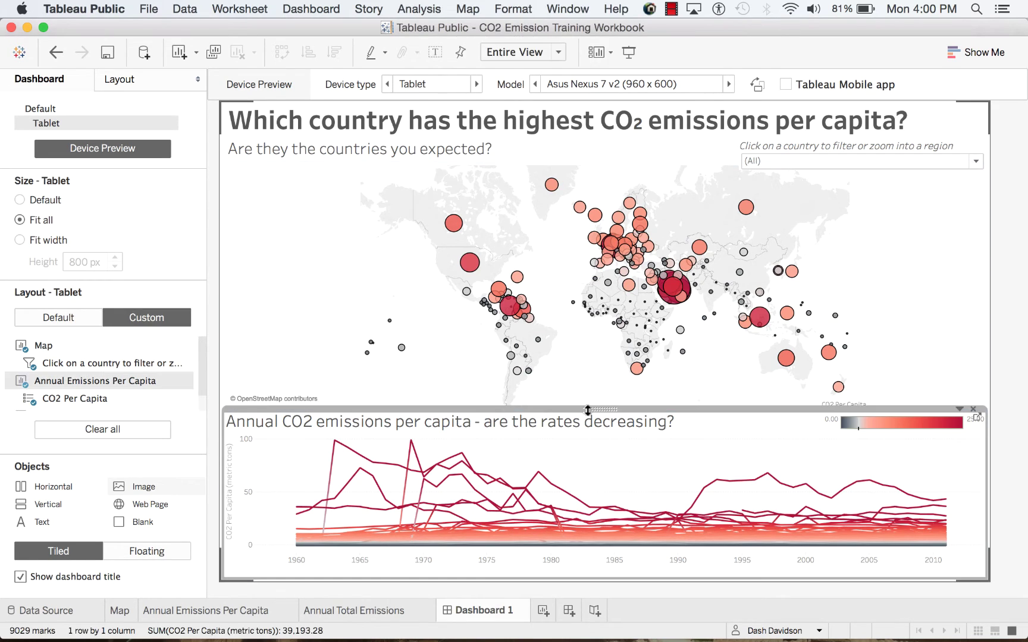
left_click_drag(600, 407, 472, 305)
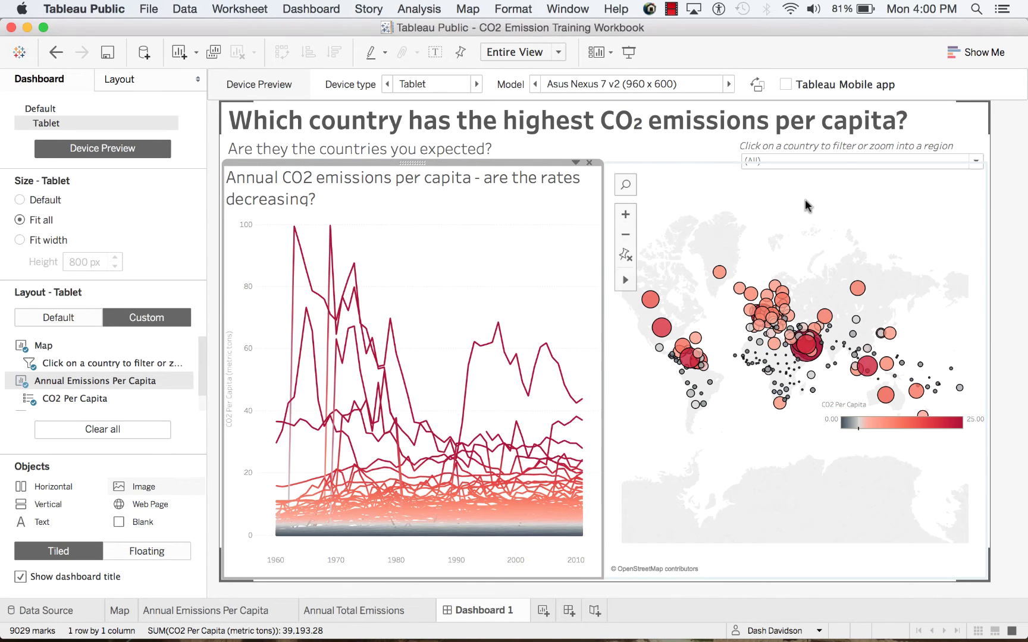
- Remove the CO2 Per Capita color legend from the tablet layout and narrow the line chart to about 369 px to widen the map
left_click(919, 416)
left_click(963, 399)
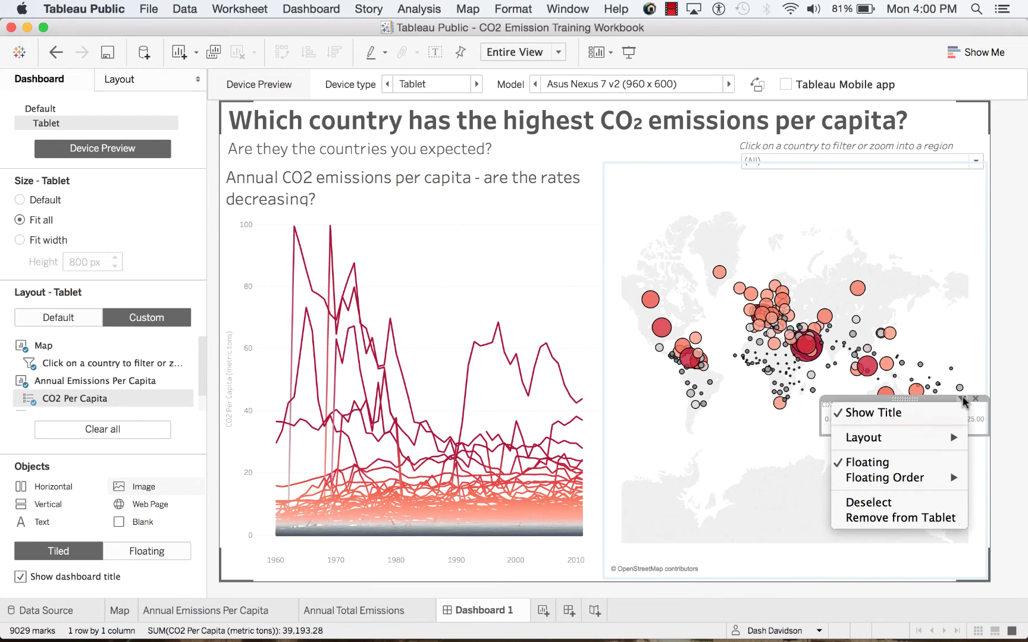
left_click(932, 520)
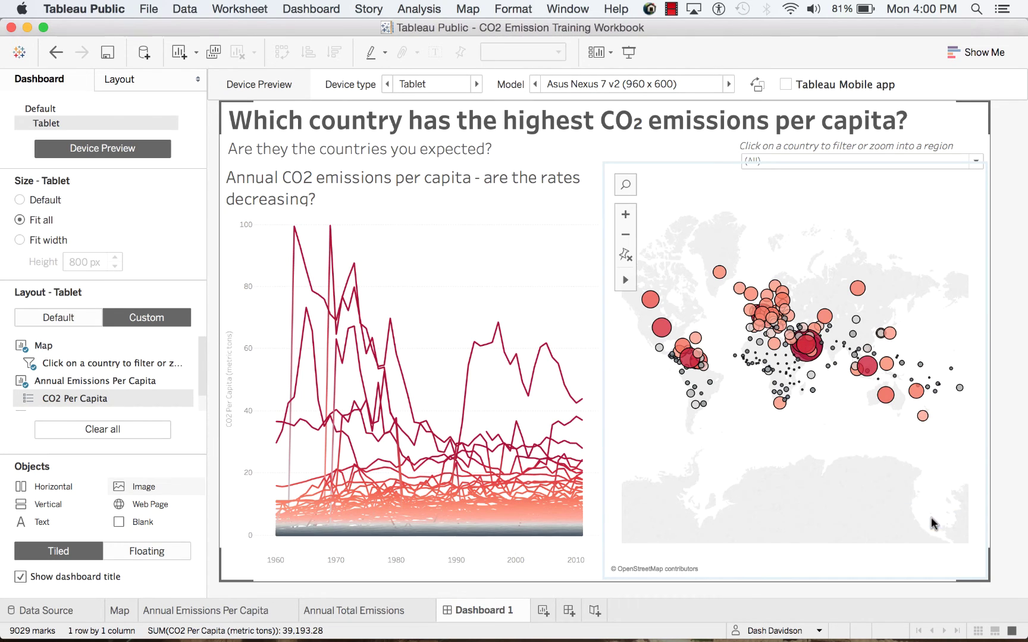
left_click_drag(602, 464, 525, 476)
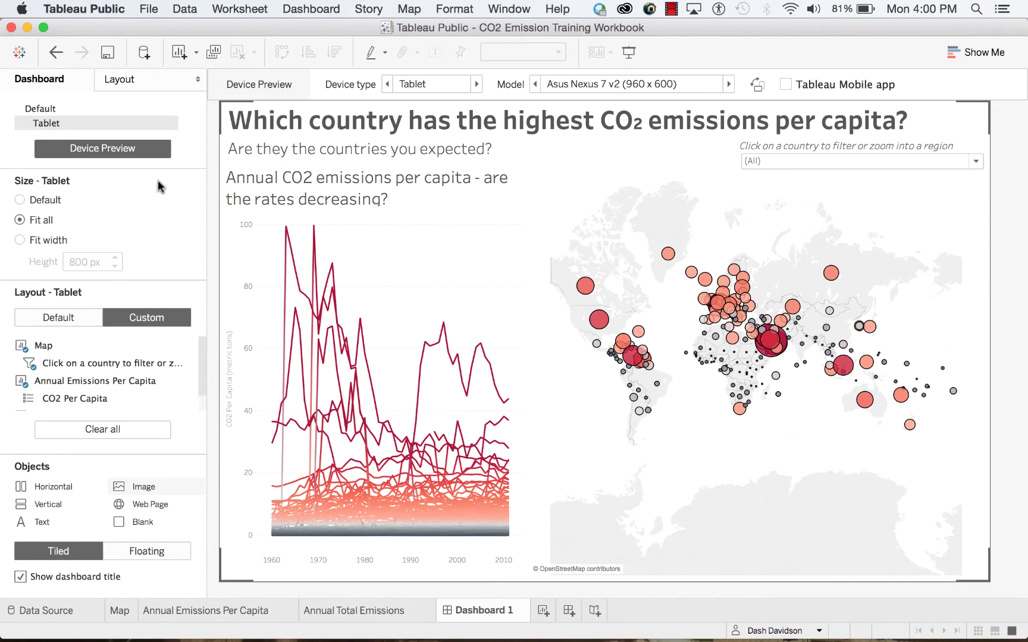
- Compare the Default and Tablet layouts, and examine the tablet layout's item list, the line chart's position and size, and the Annual Total Emissions sheet
left_click(38, 108)
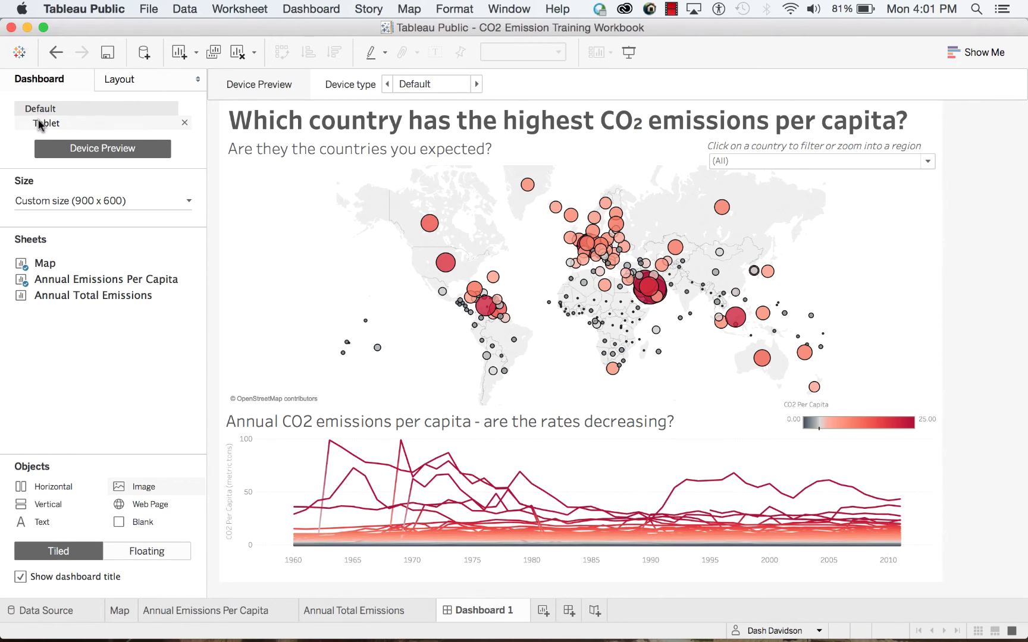
left_click(40, 124)
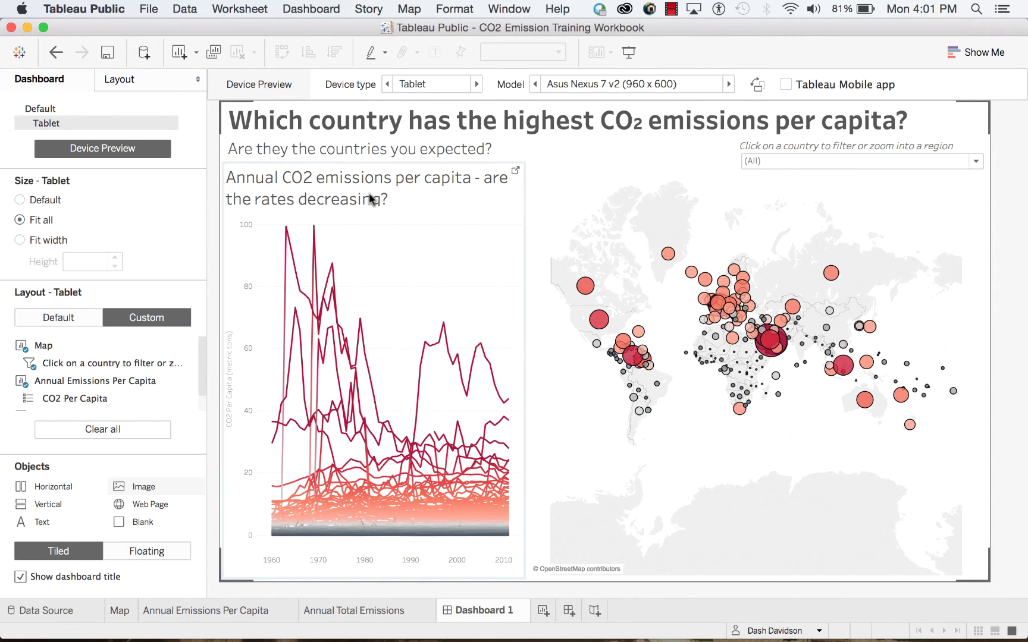
left_click(456, 267)
left_click_drag(168, 363, 170, 367)
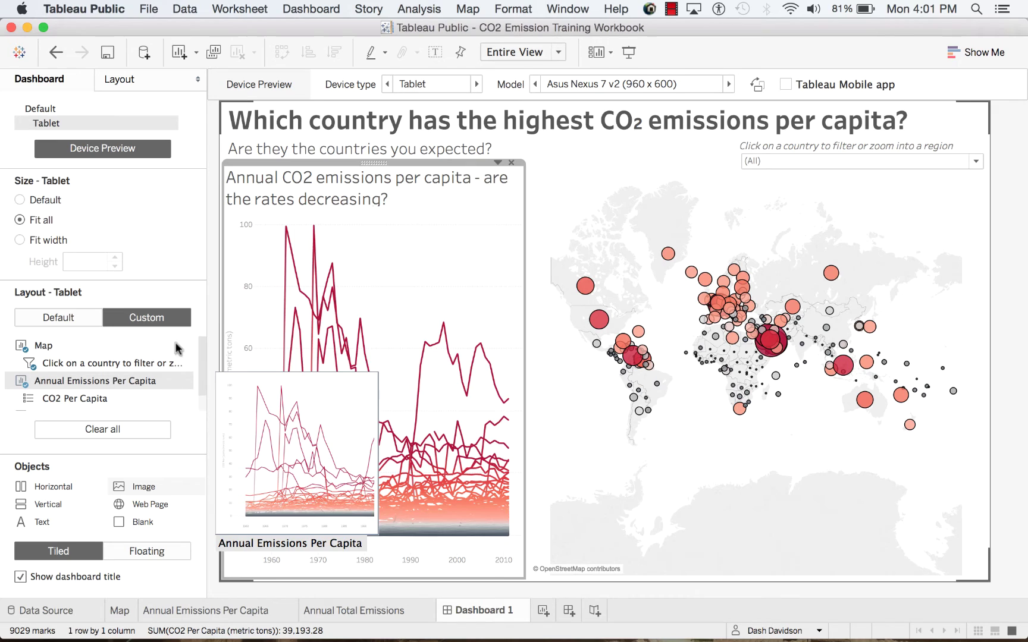
left_click(149, 83)
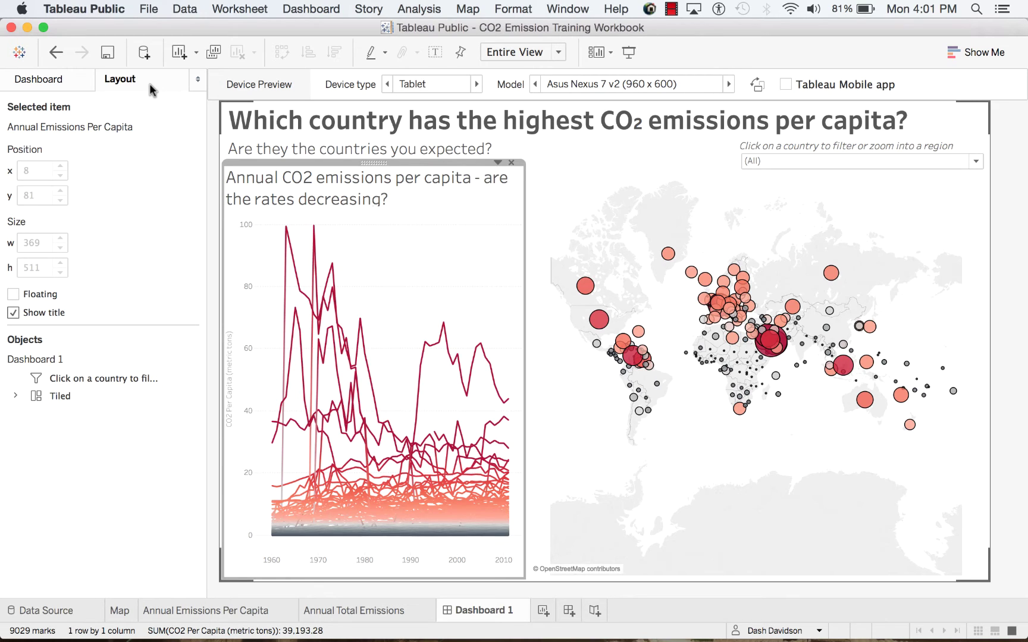
left_click(52, 82)
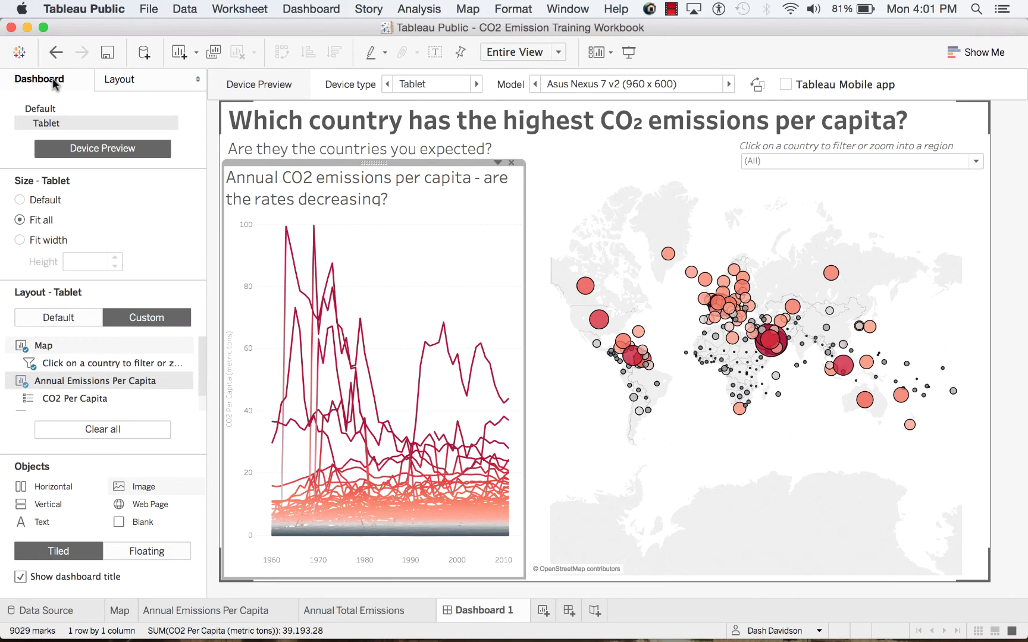
mouse_move(51, 373)
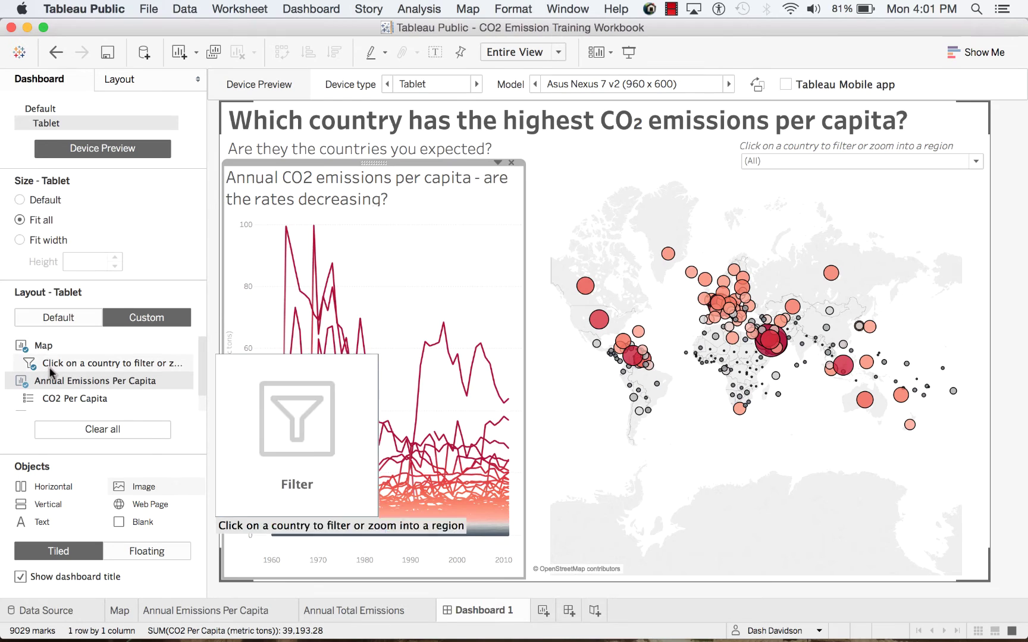
mouse_move(57, 400)
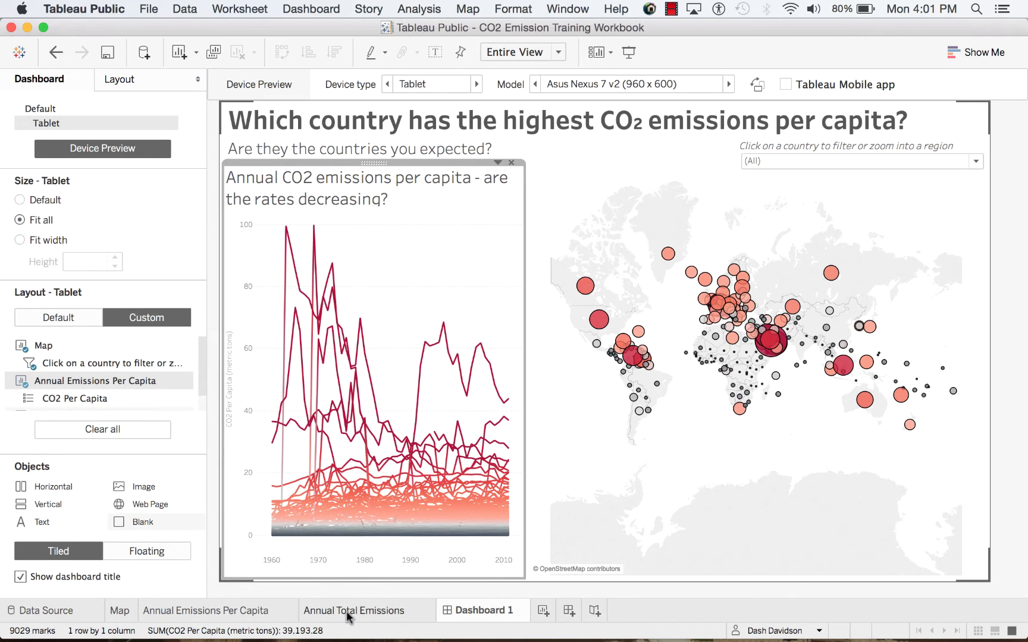
mouse_move(347, 613)
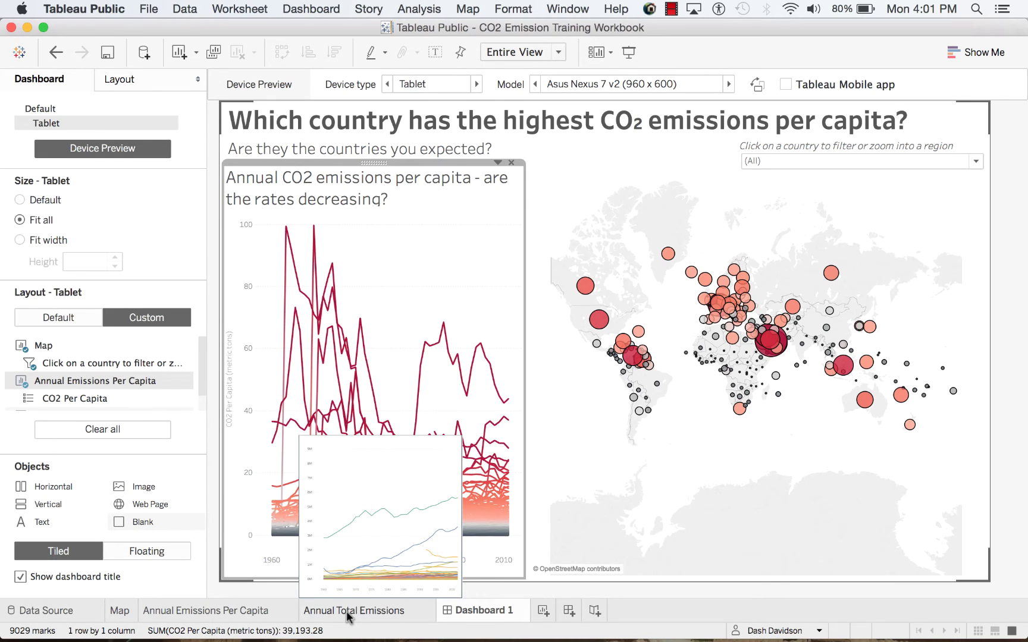
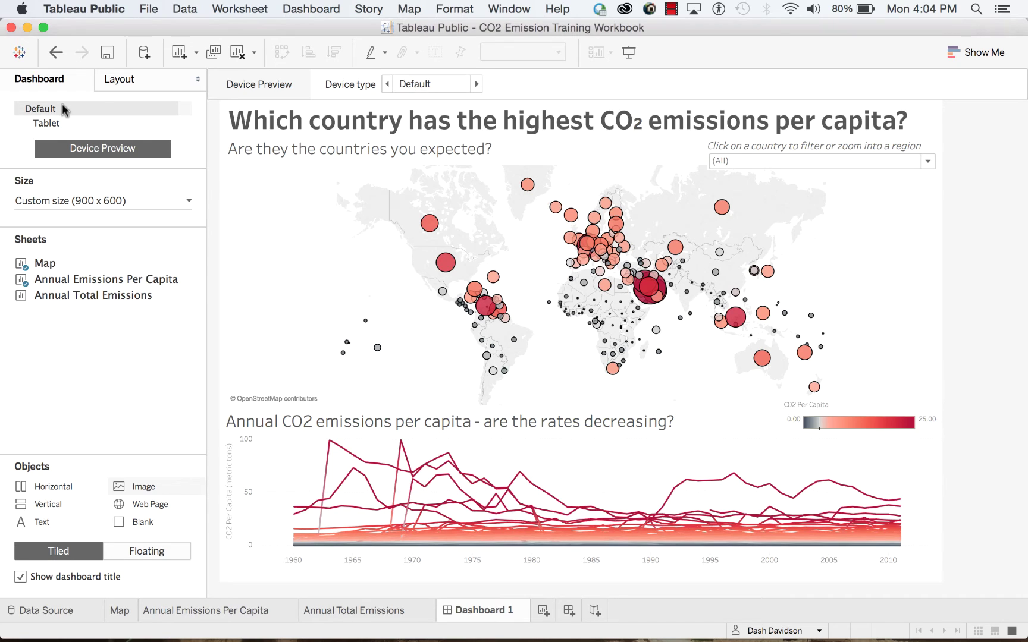
- Add the Annual Total Emissions sheet to the Default dashboard, left of the per capita line chart, and remove the region legend container
left_click_drag(92, 294, 528, 496)
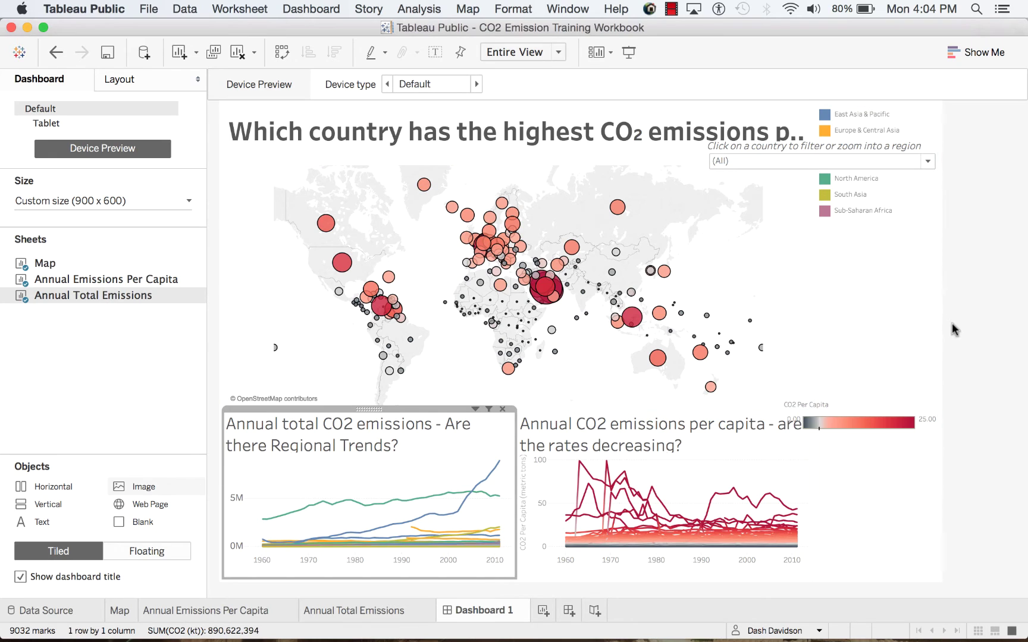
left_click(908, 247)
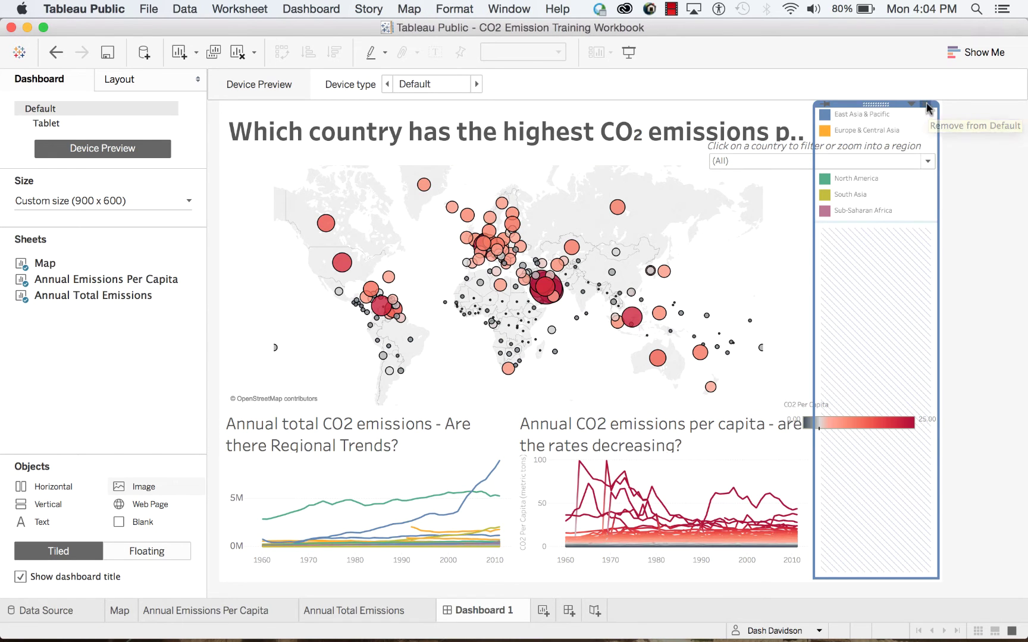
left_click(924, 105)
left_click(630, 346)
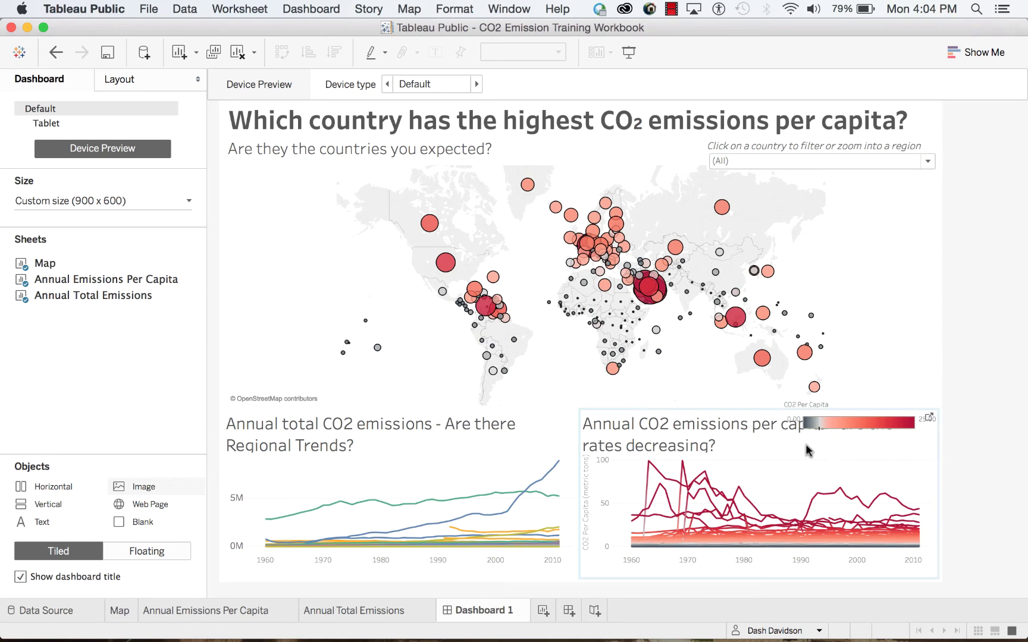
- Move the floating CO2 Per Capita legend down below the first title line of the per capita chart in the Default dashboard
left_click(795, 441)
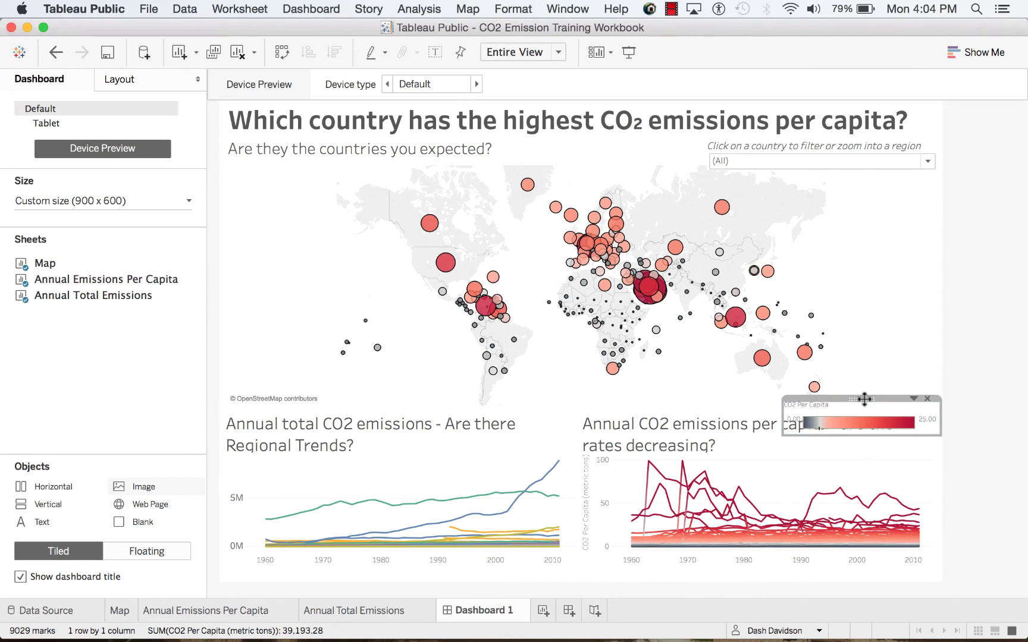
left_click_drag(862, 398, 864, 432)
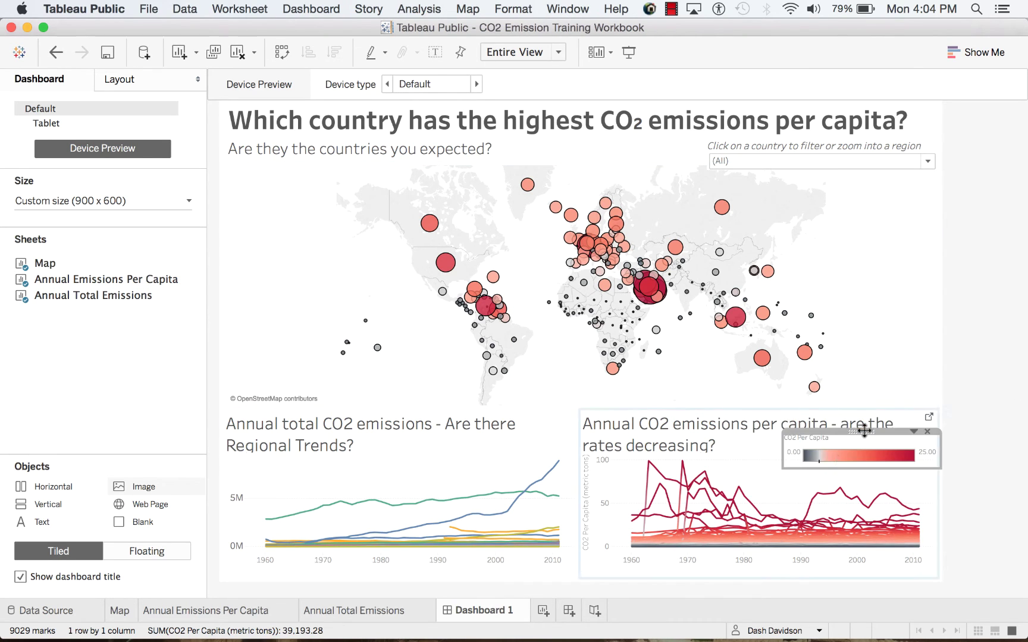
left_click(767, 472)
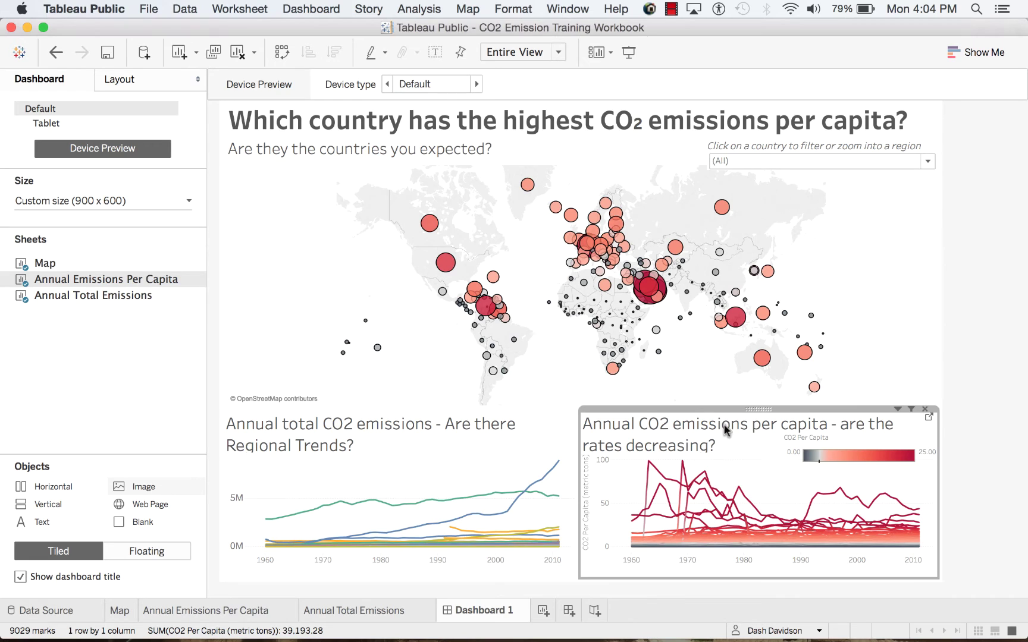
- Check the tablet layout's item list for the Annual Total Emissions sheet and reset the tablet layout to Default
mouse_move(148, 129)
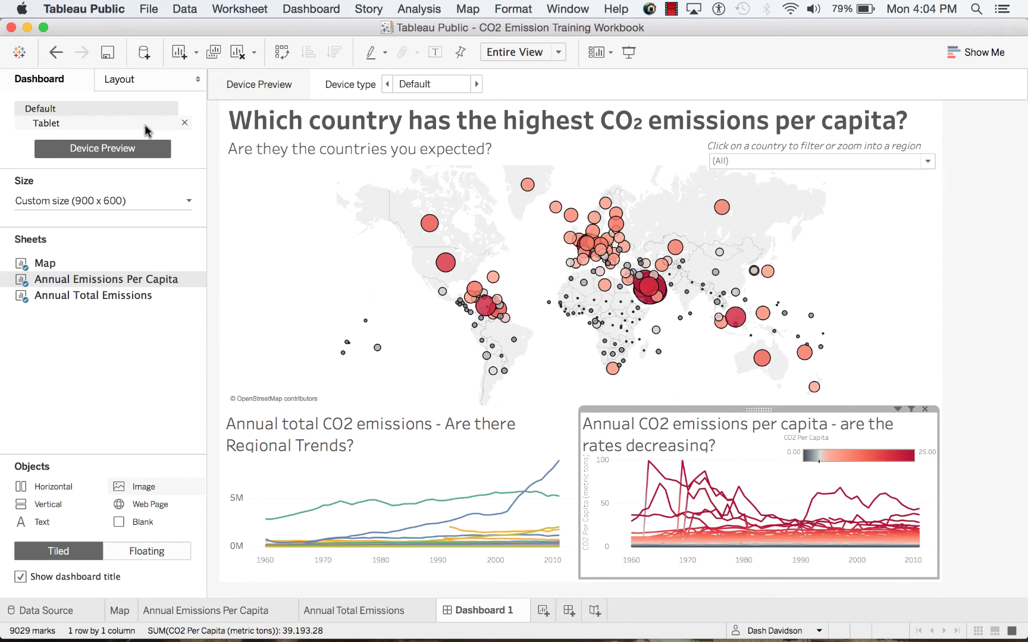
left_click(147, 128)
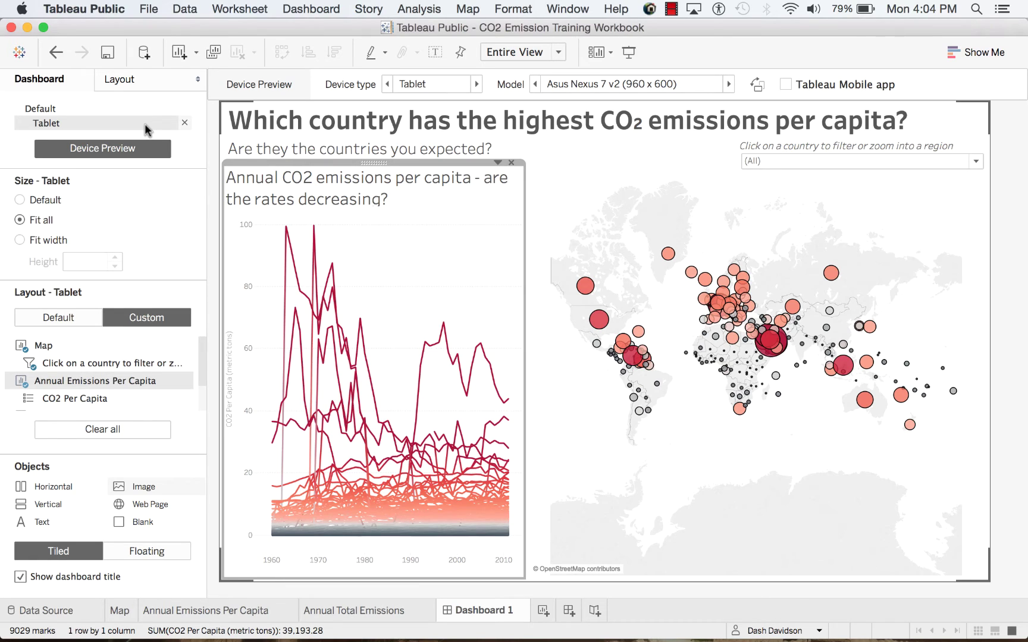
scroll(122, 387, "down", 2)
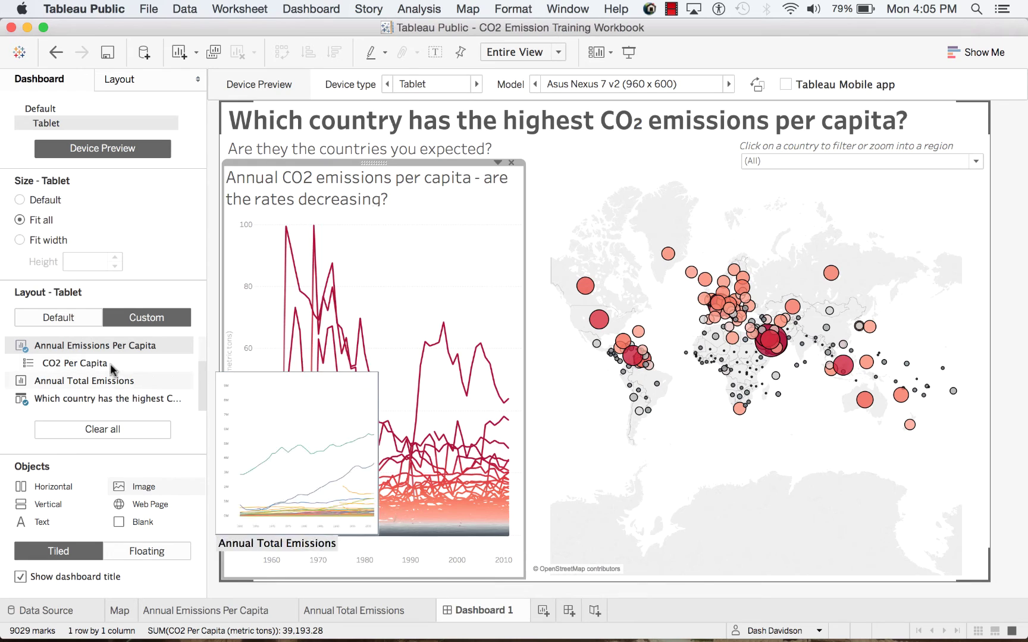
left_click(71, 320)
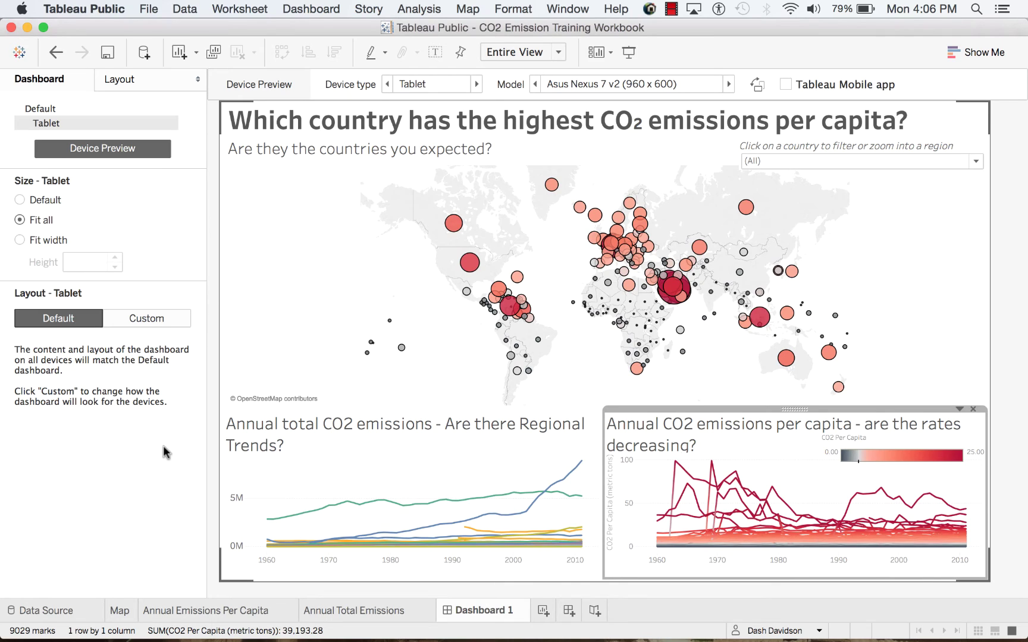
- Customize the tablet layout by enlarging the map downward over the two line charts and moving the CO2 Per Capita legend below the chart title
left_click(445, 442)
left_click_drag(500, 408, 502, 432)
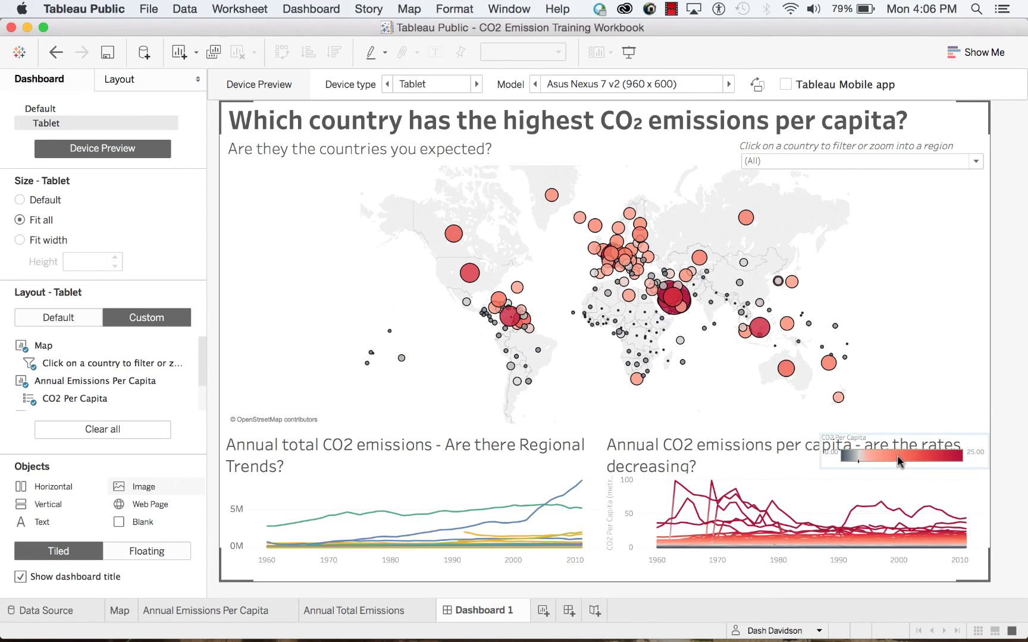
left_click(898, 452)
left_click_drag(906, 429, 899, 458)
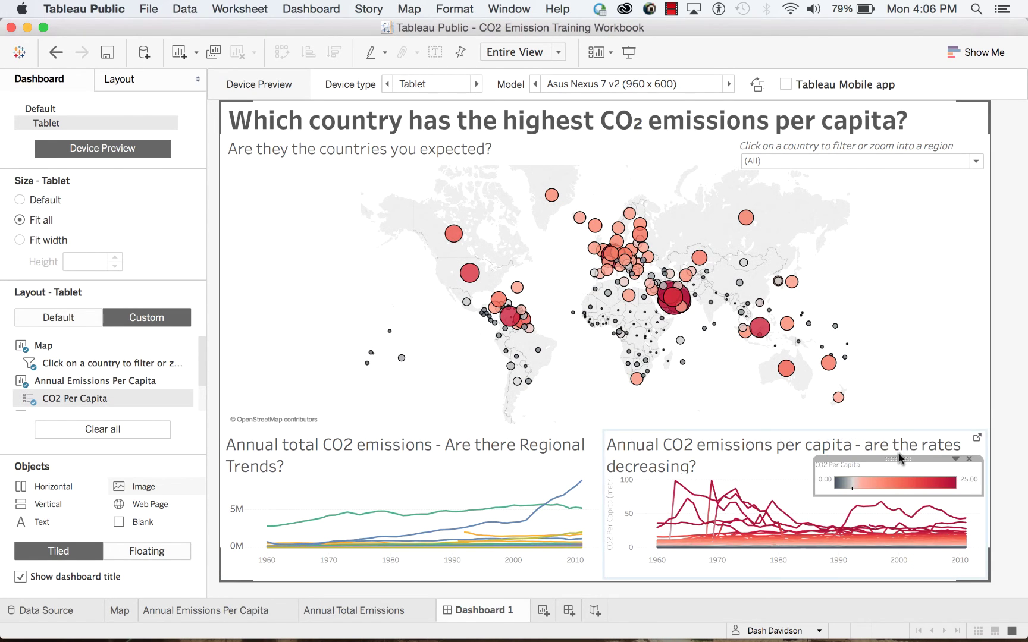
- Remove the CO2 Per Capita legend from the custom tablet layout
left_click(422, 484)
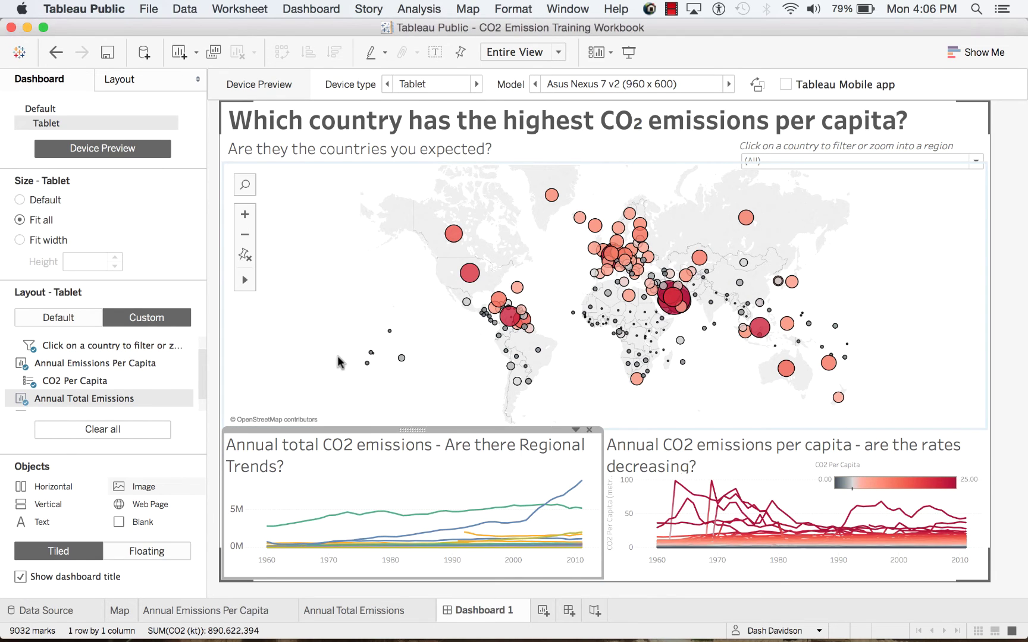
left_click(320, 351)
left_click(915, 143)
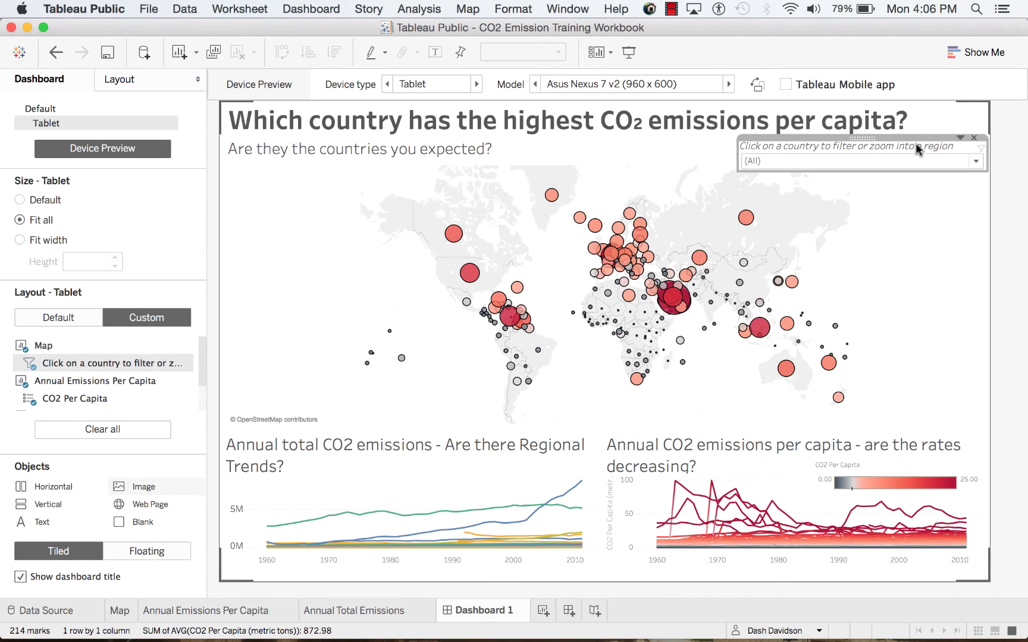
left_click(911, 464)
left_click(966, 459)
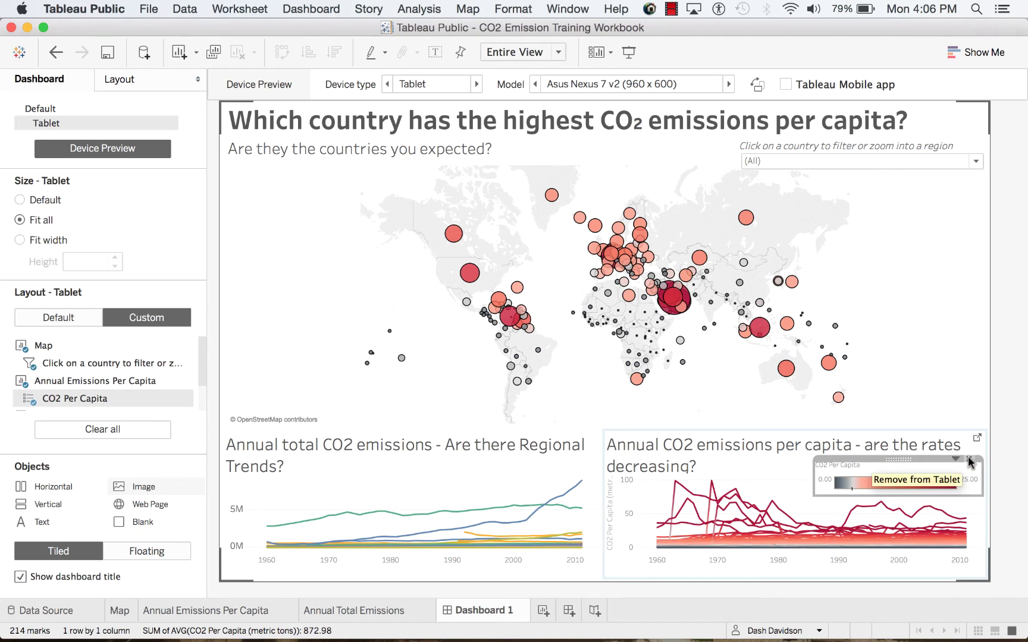
left_click(939, 484)
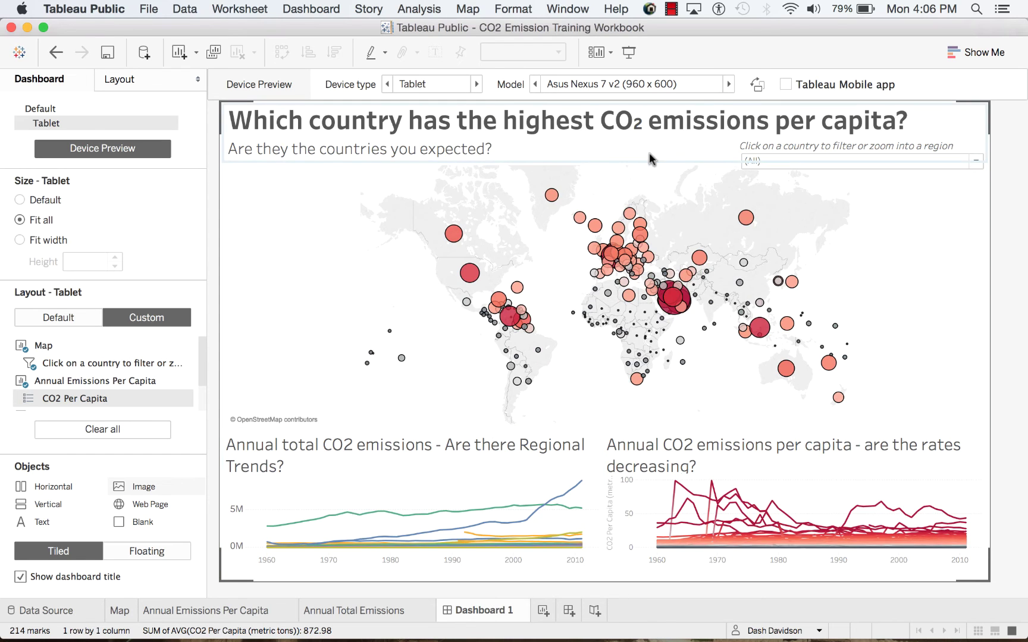
- Preview the tablet layout on successive models, from HTC Nexus 9 (1024 x 768) and Generic Tablet to Google Nexus 7 (960 x 600)
left_click(729, 84)
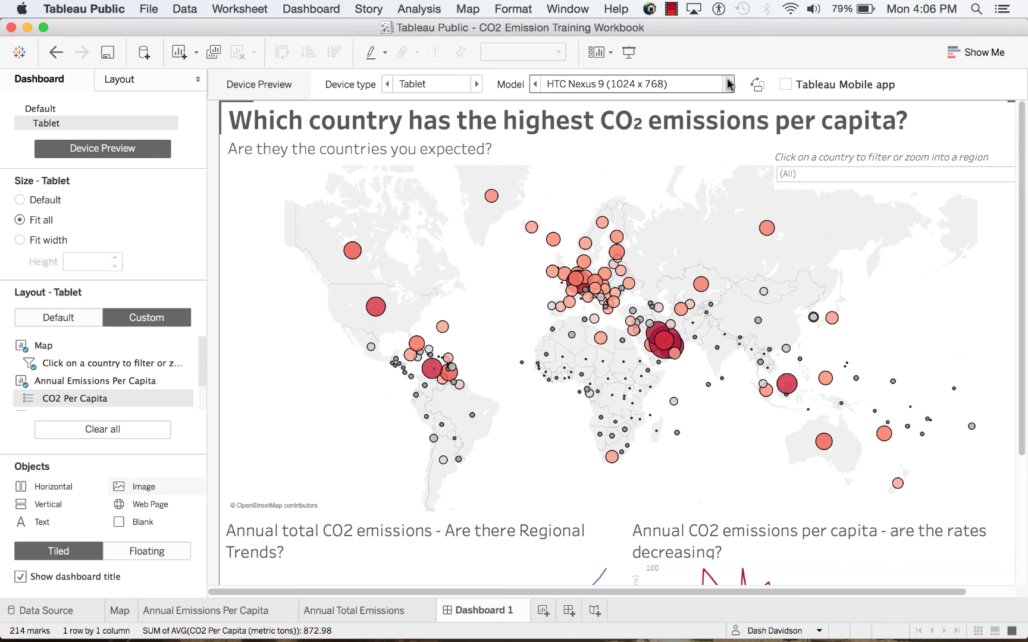
left_click(729, 84)
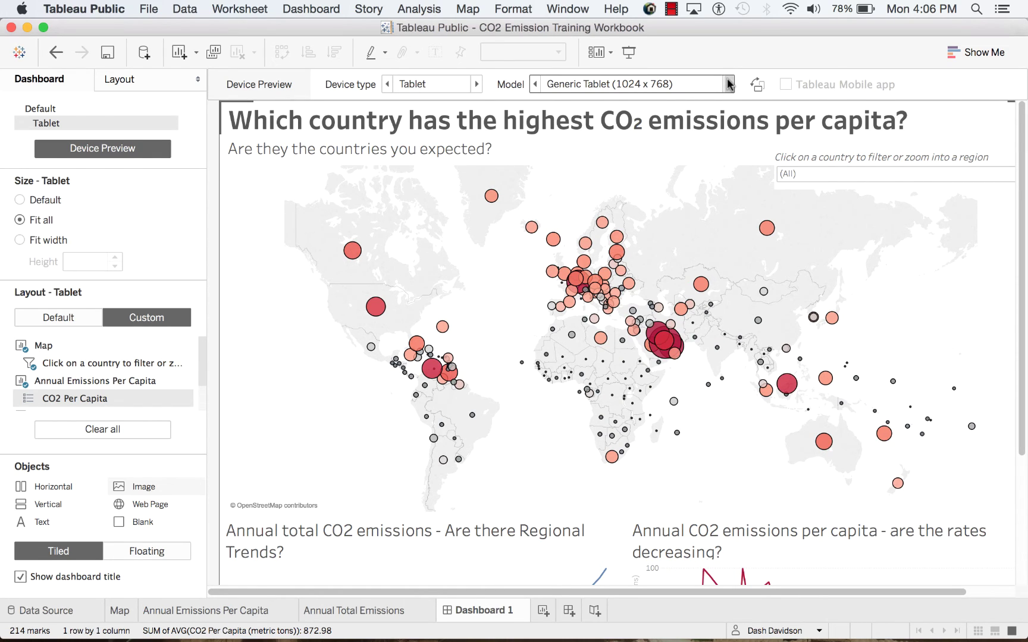
left_click(730, 84)
left_click(730, 83)
left_click(729, 84)
left_click(729, 84)
left_click(729, 84)
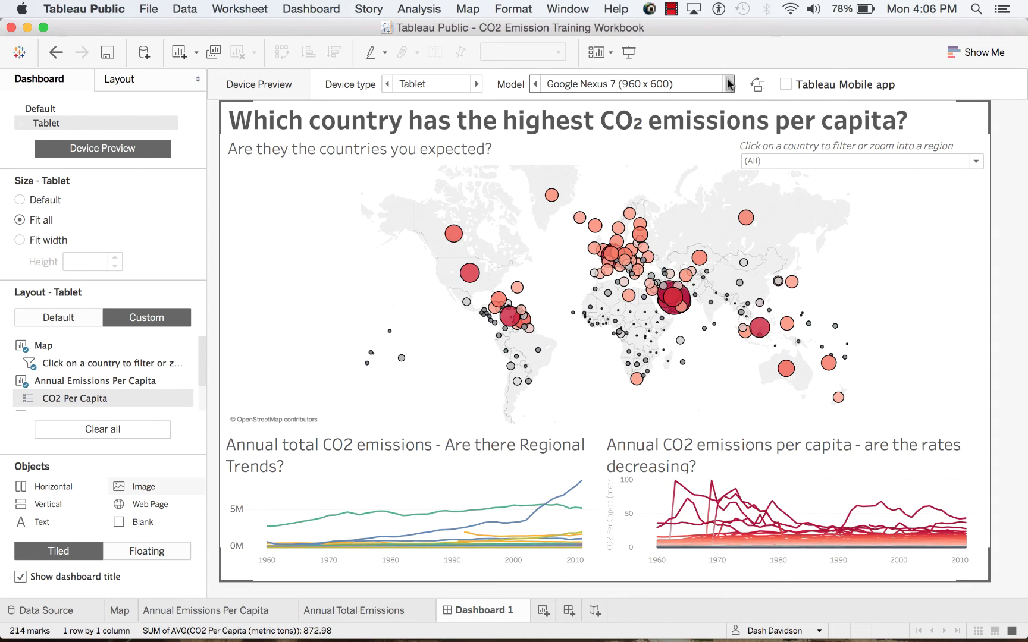
- Add a phone layout for the Generic Phone (375 x 667) and size it to fit width with a height of 900 px
left_click(729, 84)
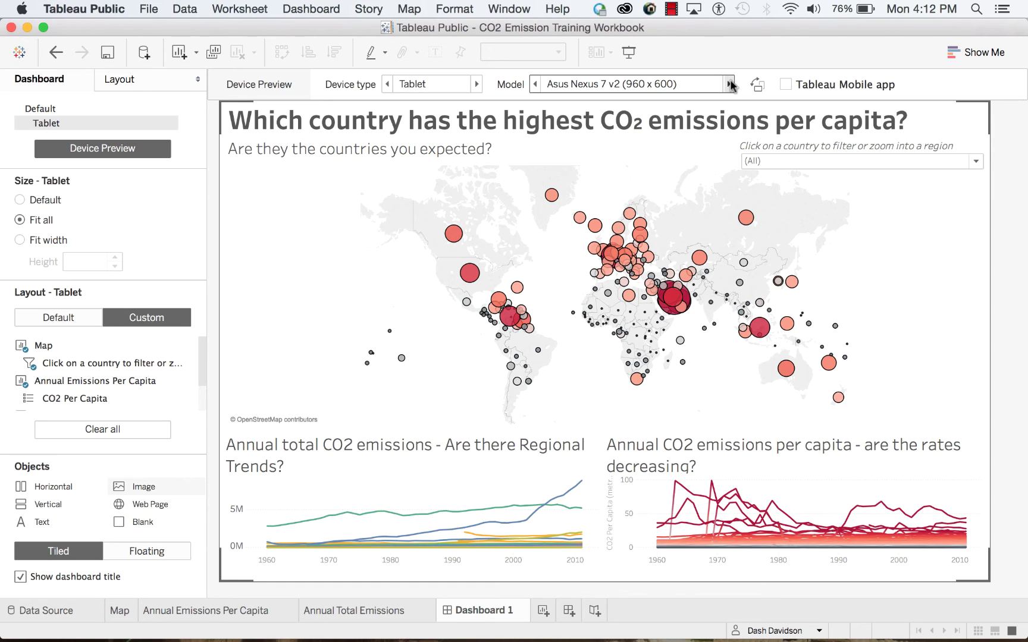
left_click(476, 84)
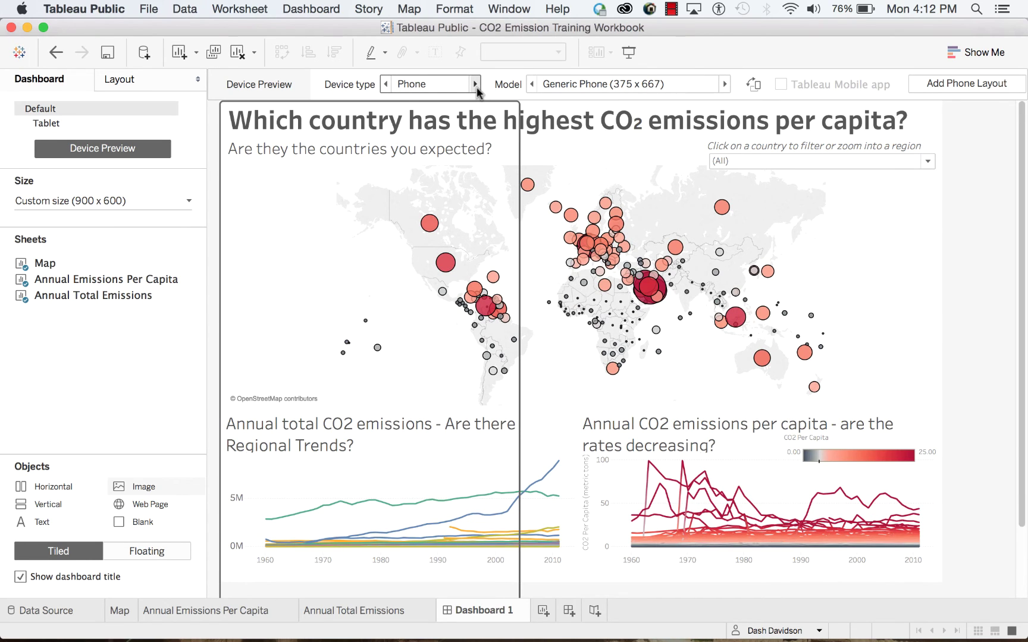
left_click(926, 89)
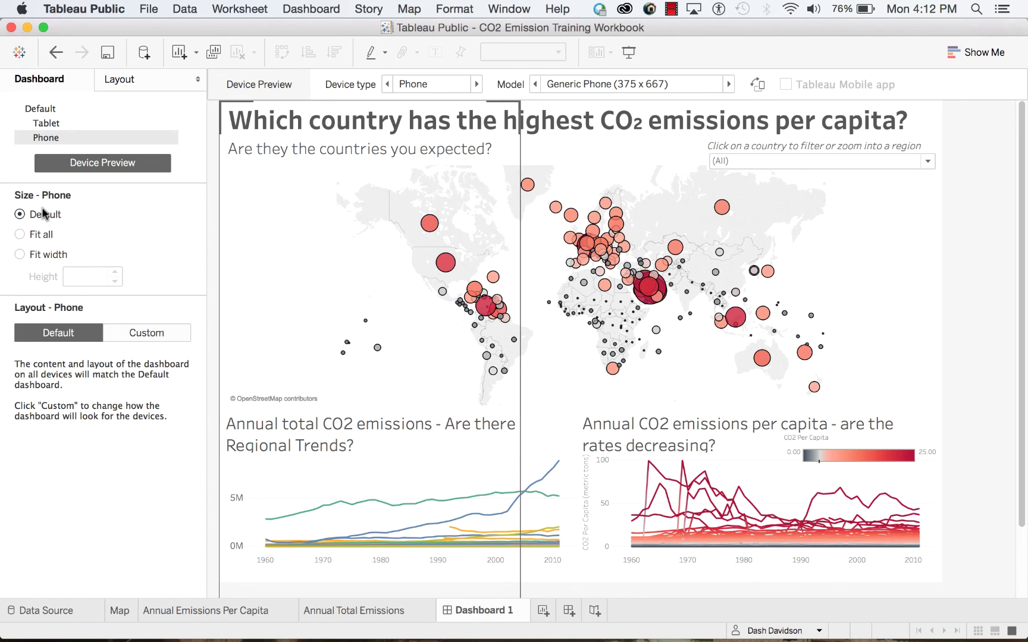
left_click(33, 257)
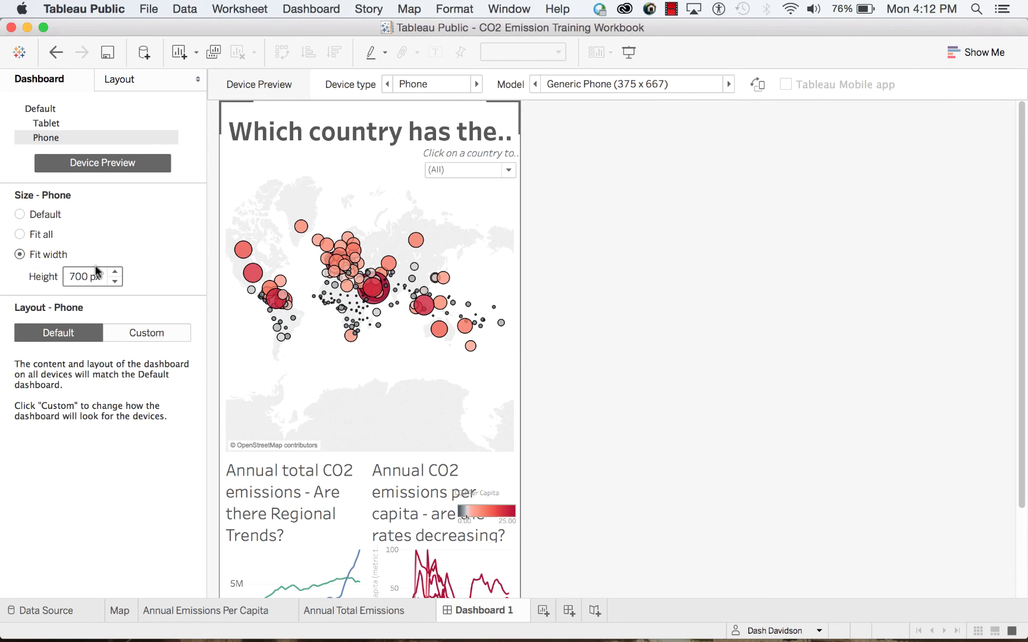
left_click(116, 272)
left_click(116, 272)
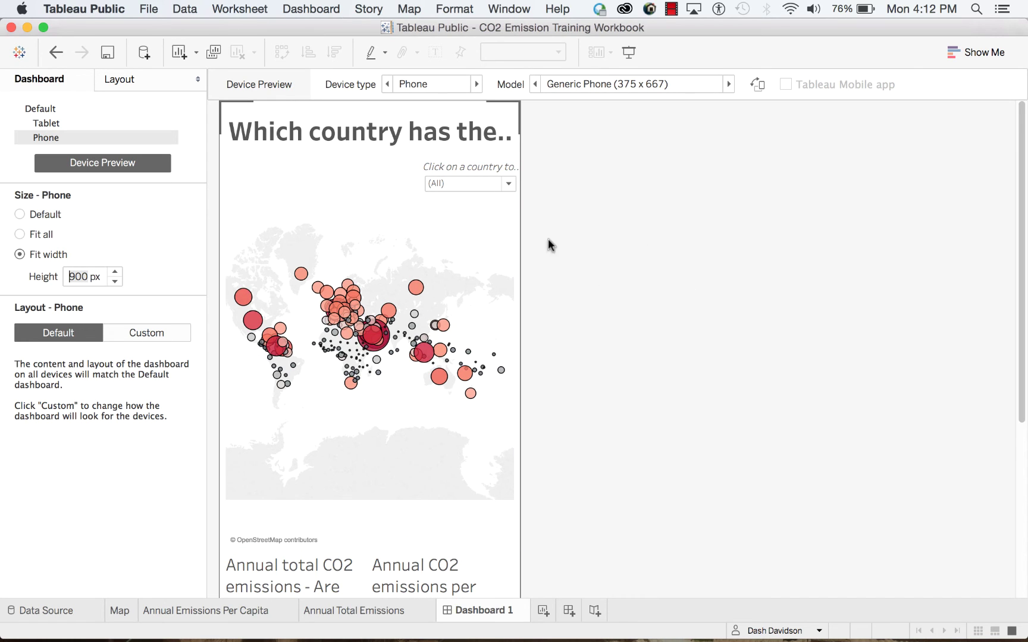
- Extend the phone layout's title area downward and set the font size of the main title question to 18
left_click_drag(396, 163, 396, 186)
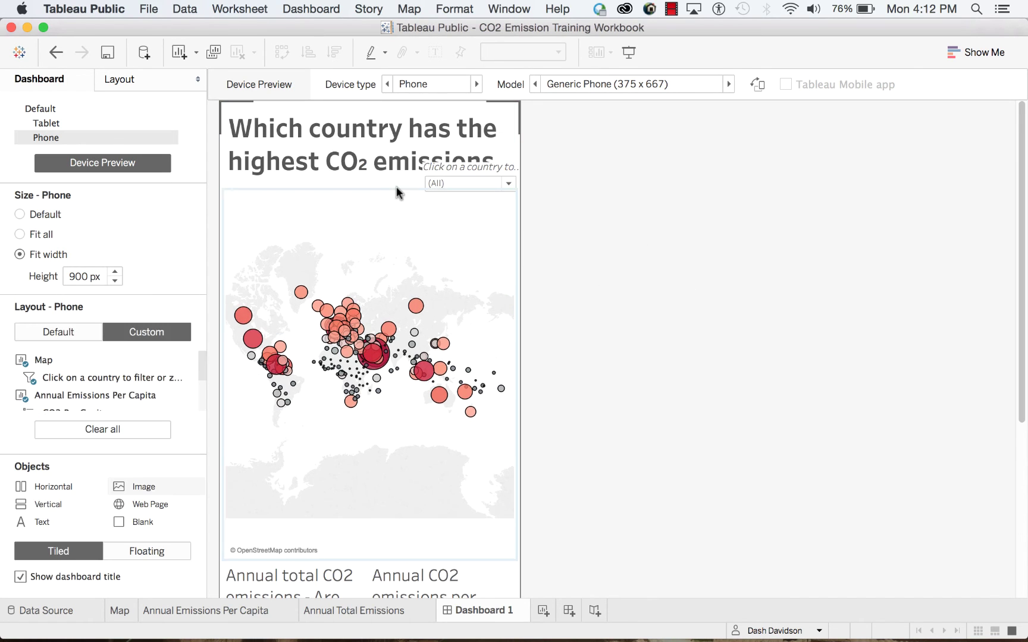
double_click(390, 151)
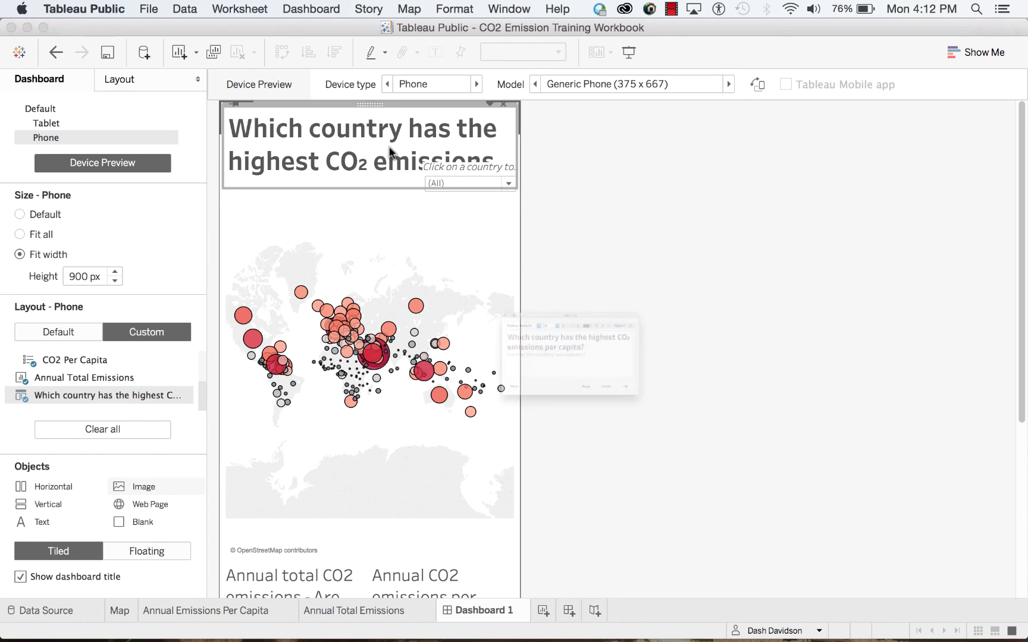
left_click_drag(635, 327, 358, 291)
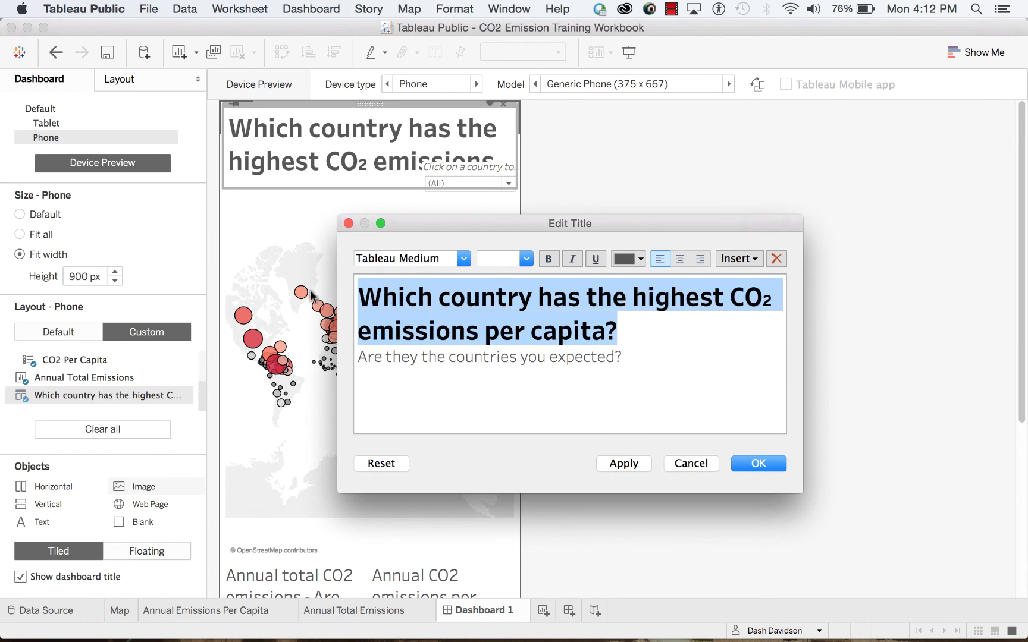
left_click(526, 258)
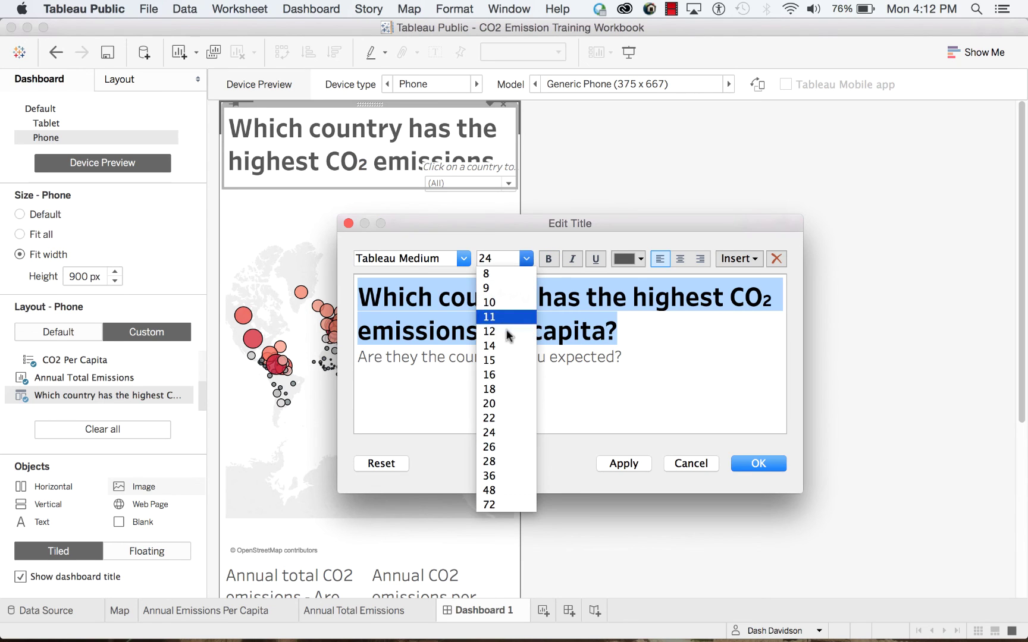
left_click(503, 391)
left_click(750, 462)
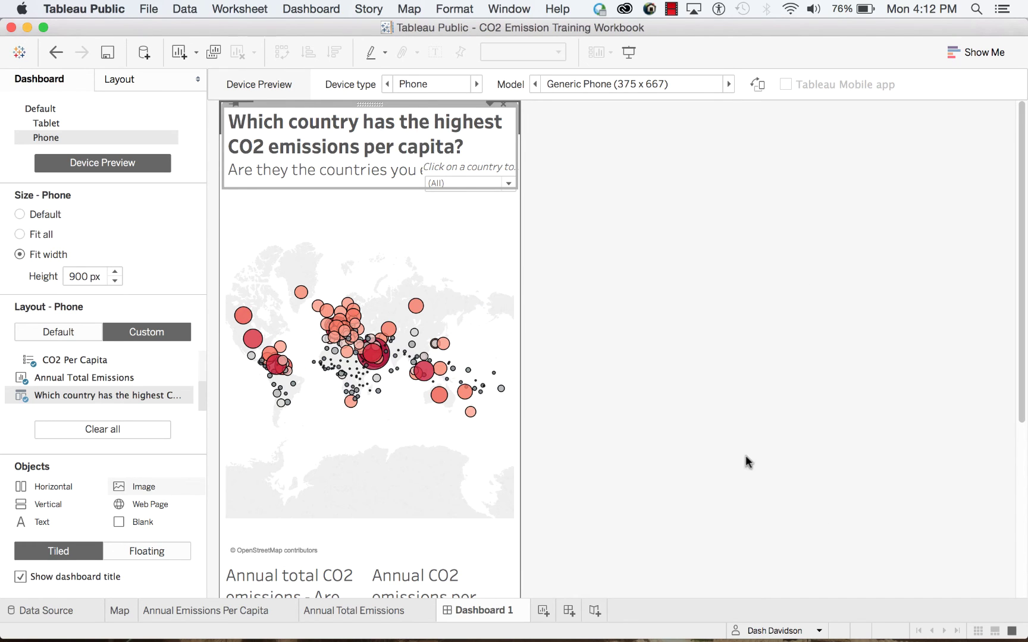
- Move the country filter below the subtitle in the phone layout and widen it to span most of the screen
left_click(458, 166)
left_click_drag(467, 165, 283, 179)
left_click_drag(449, 222, 490, 221)
left_click(628, 306)
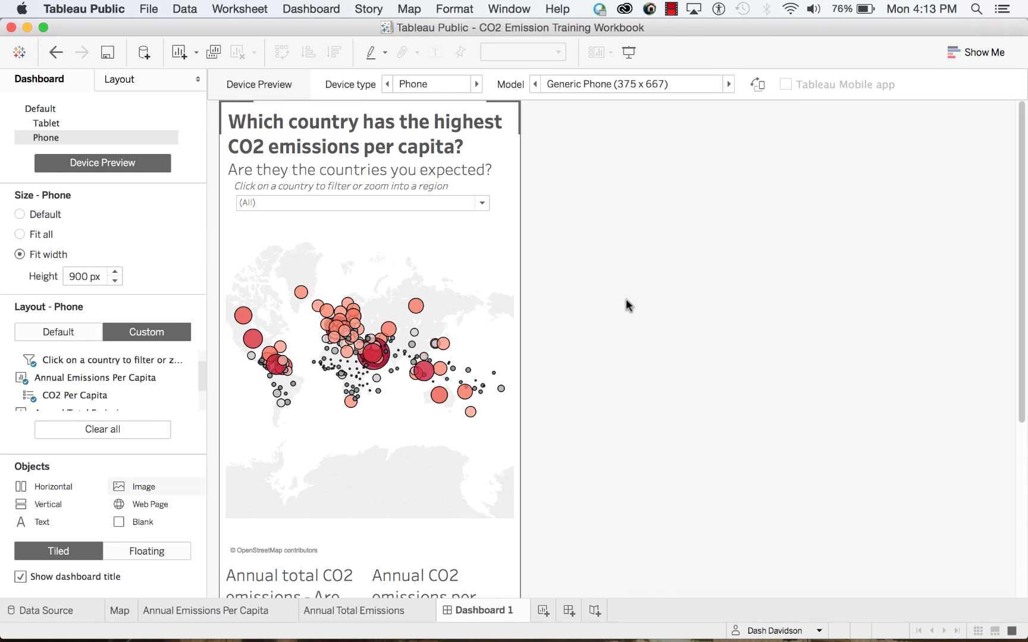
- Move the Annual Emissions Per Capita chart between the map and the total emissions chart so both line charts stack at full width
scroll(633, 450, "down", 5)
left_click(422, 451)
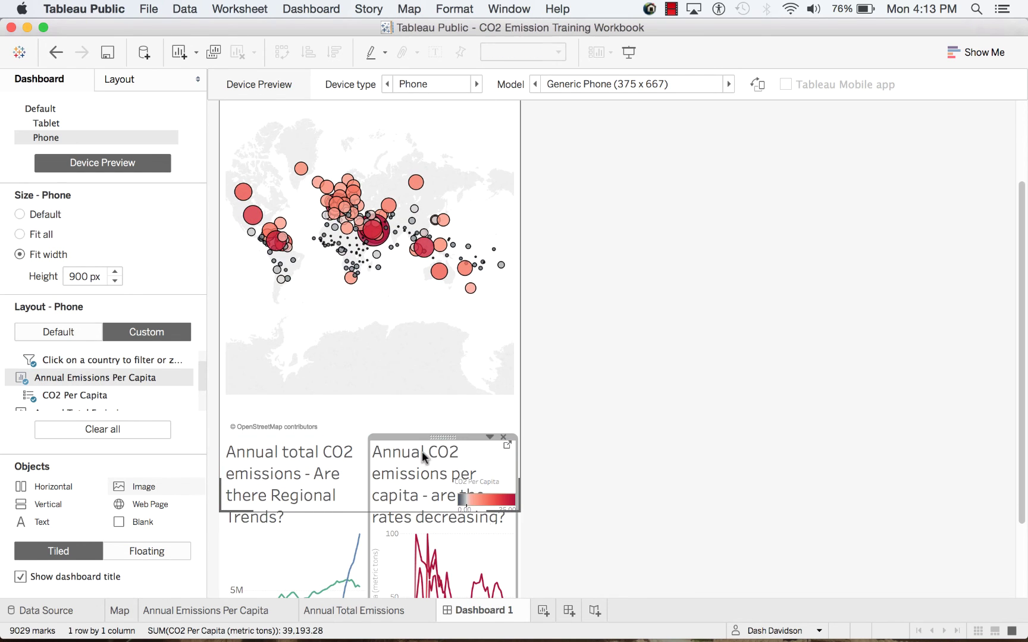
left_click_drag(440, 440, 380, 411)
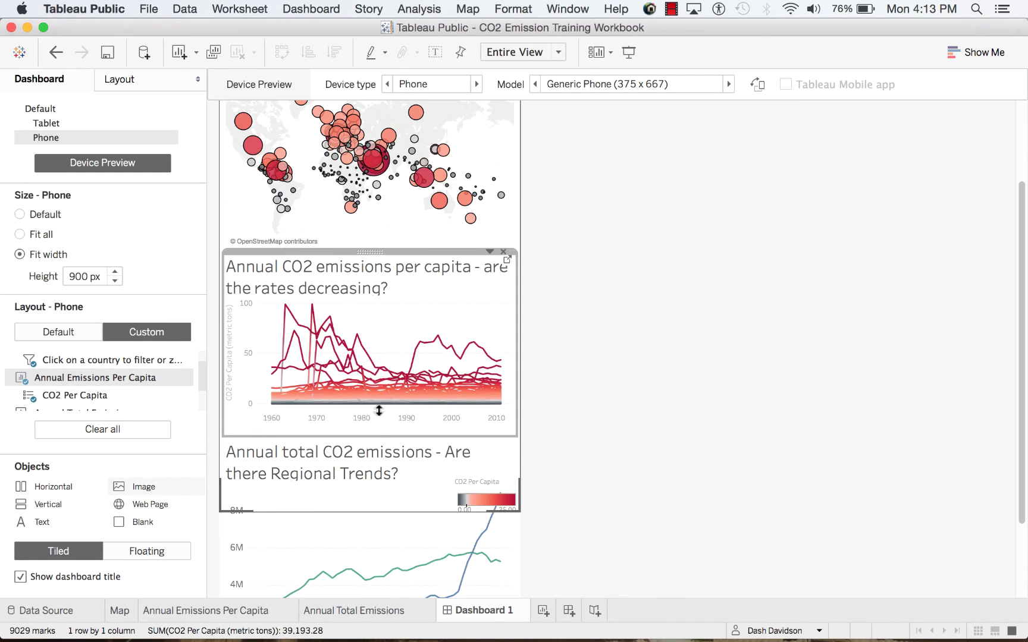
left_click(650, 473)
scroll(650, 472, "down", 4)
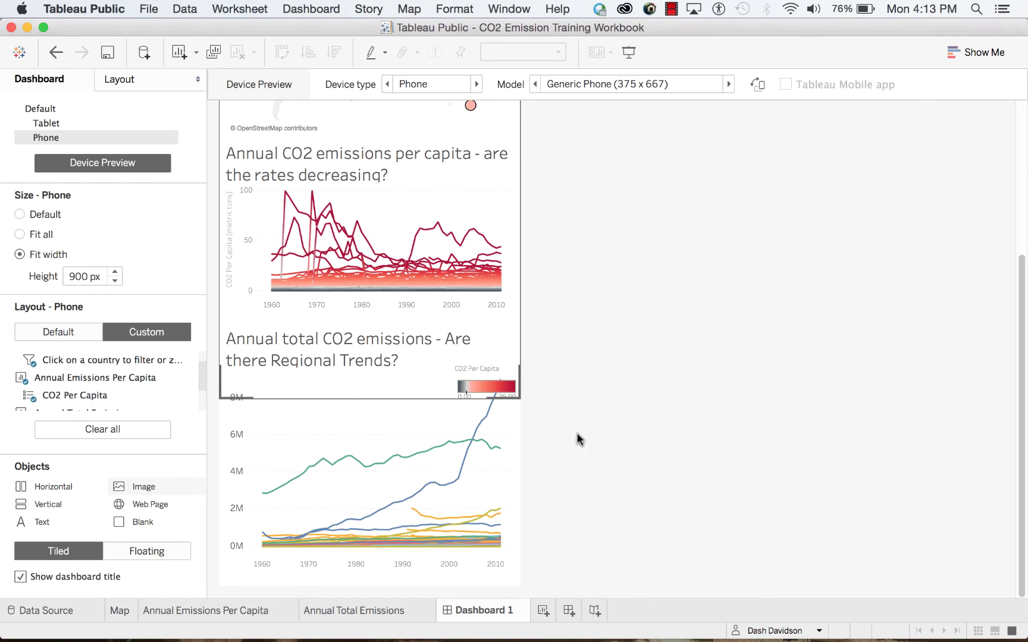
- Make the per capita chart slightly taller and remove the CO2 Per Capita legend from the phone layout
left_click_drag(380, 324, 381, 345)
left_click(477, 374)
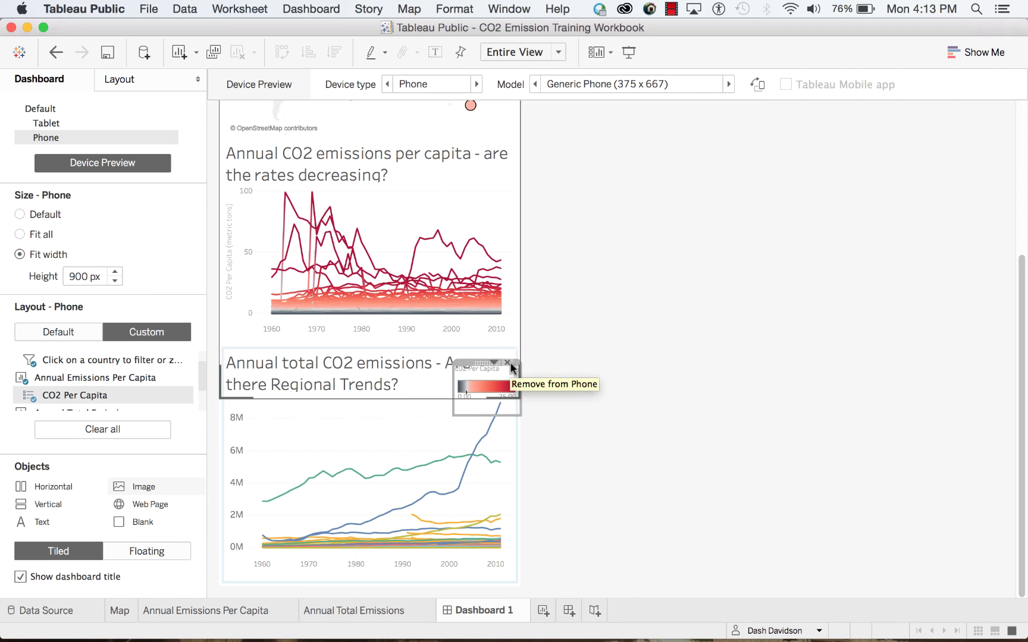
left_click(510, 368)
- Review the whole phone layout in portrait, then in landscape orientation
scroll(643, 335, "up", 3)
scroll(642, 336, "up", 3)
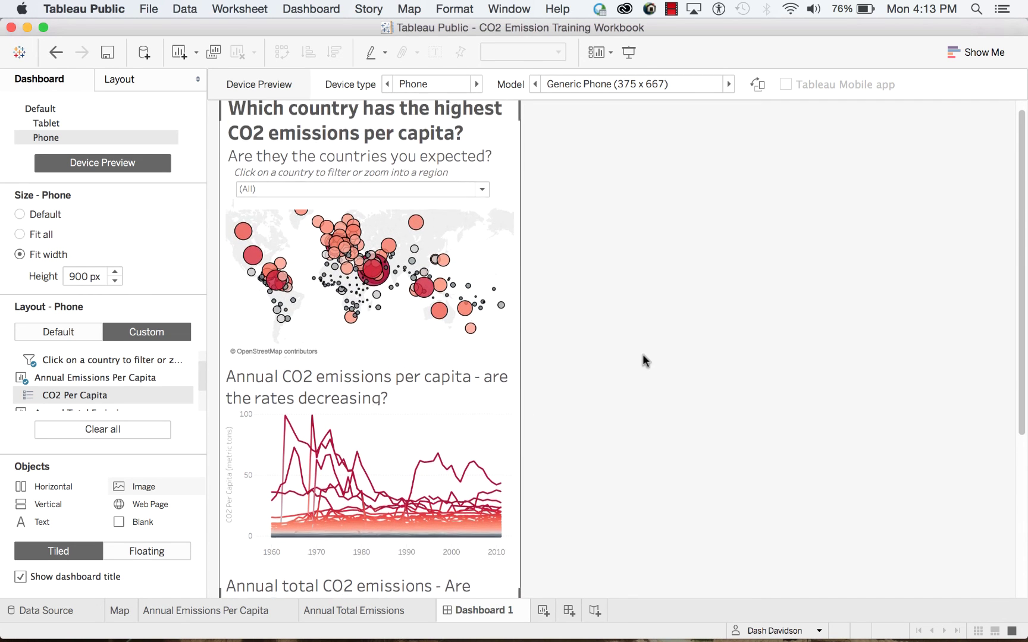
scroll(642, 354, "up", 1)
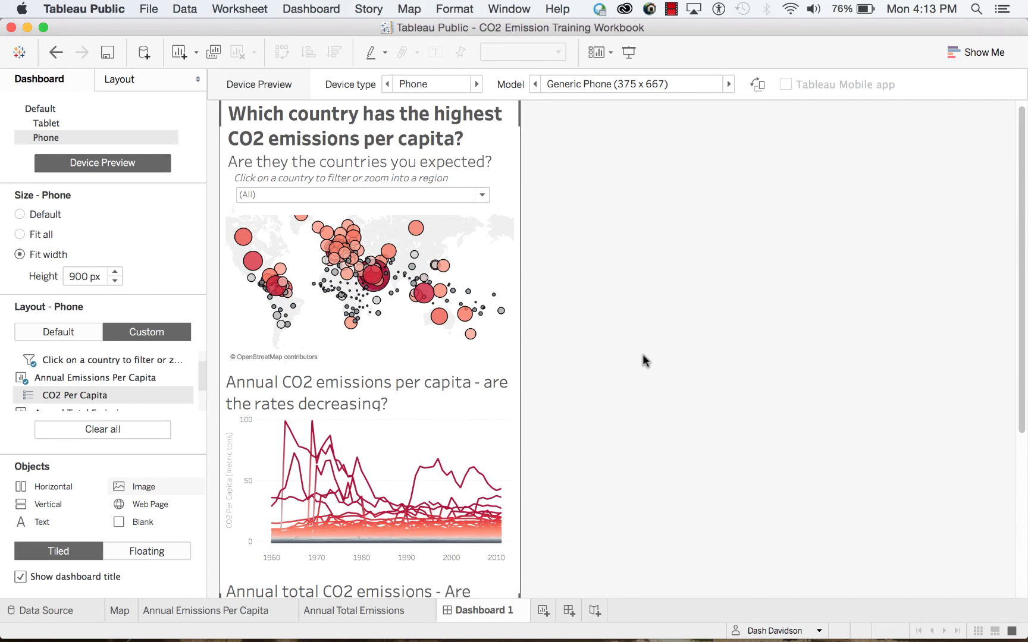
scroll(642, 354, "down", 3)
scroll(642, 354, "down", 5)
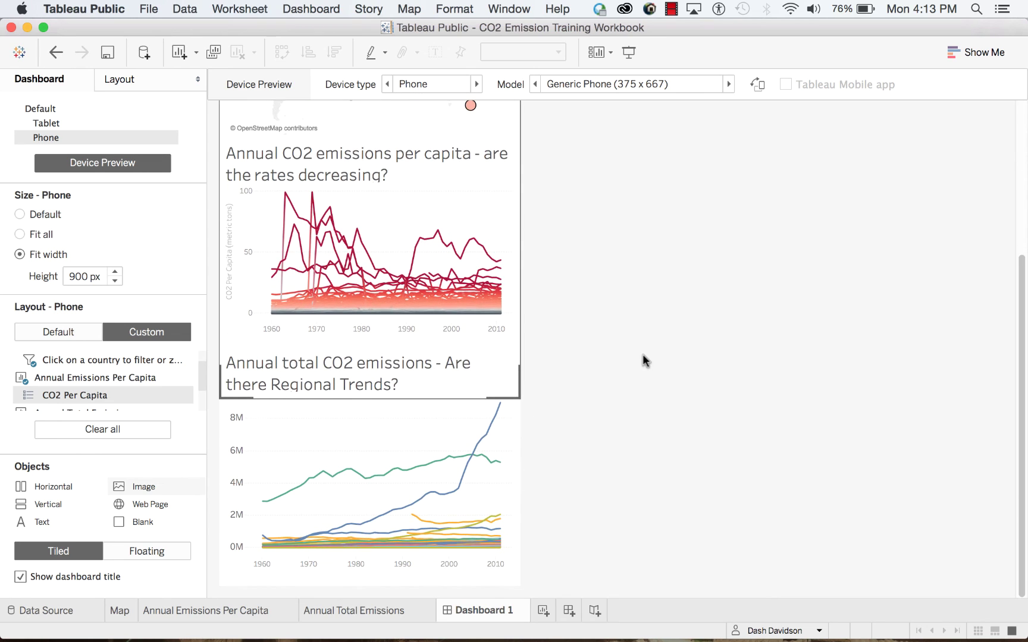
scroll(647, 416, "up", 5)
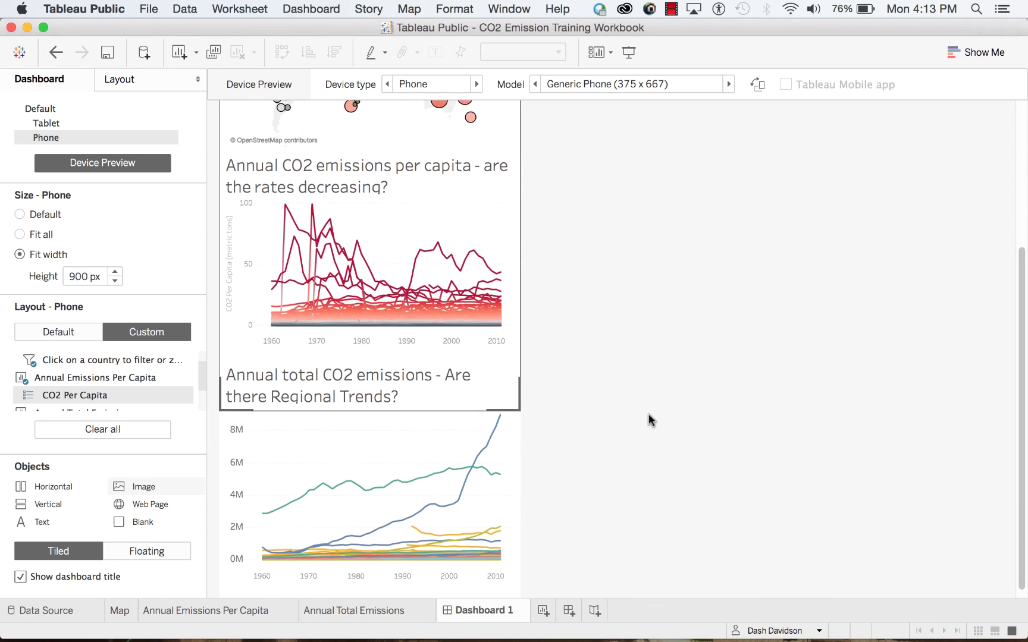
scroll(650, 456, "up", 2)
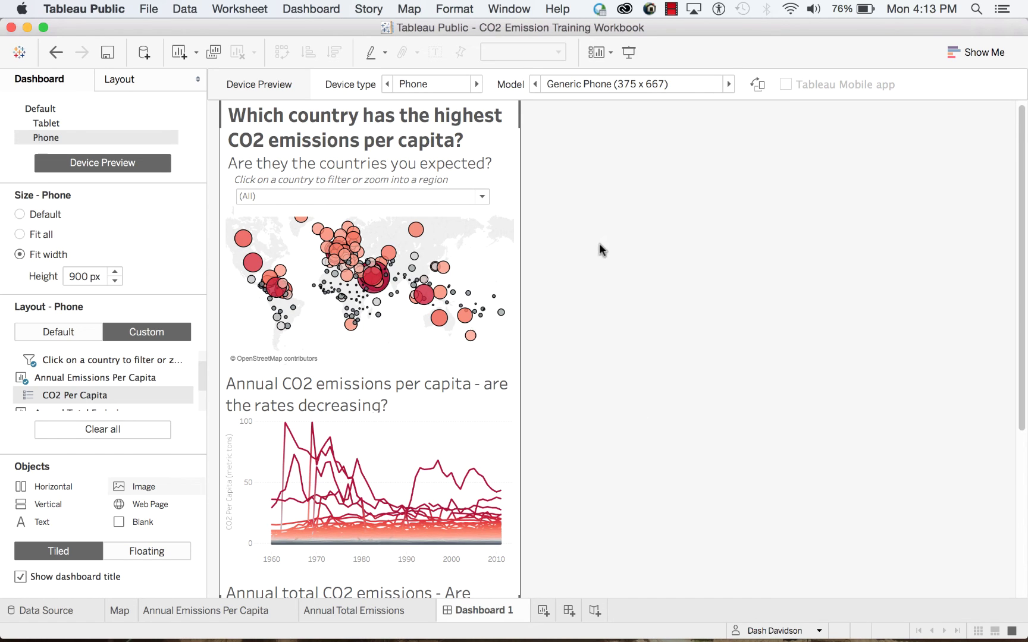
left_click(757, 85)
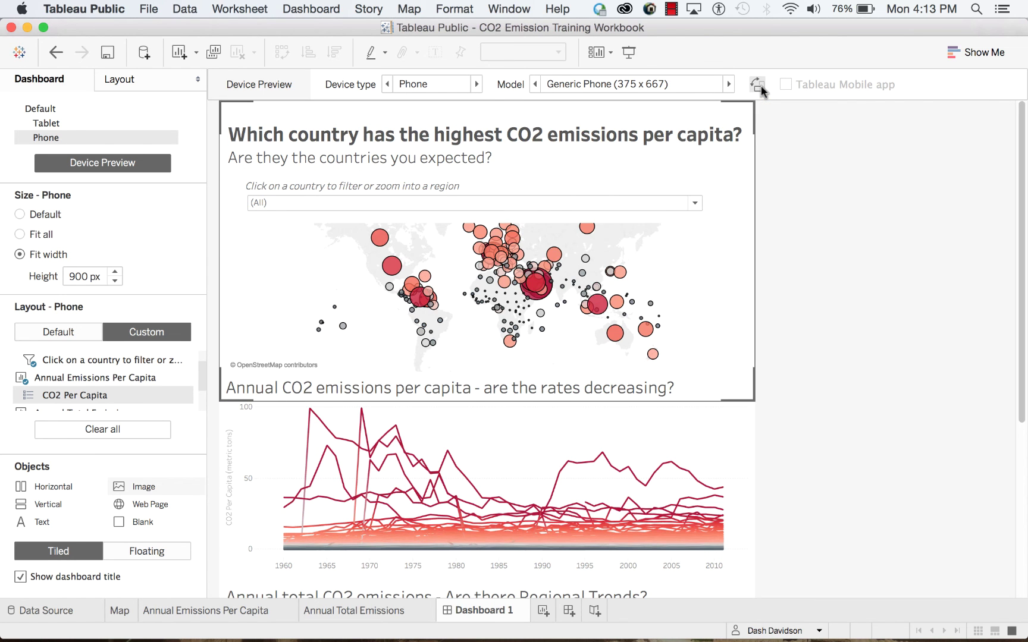
scroll(897, 315, "down", 8)
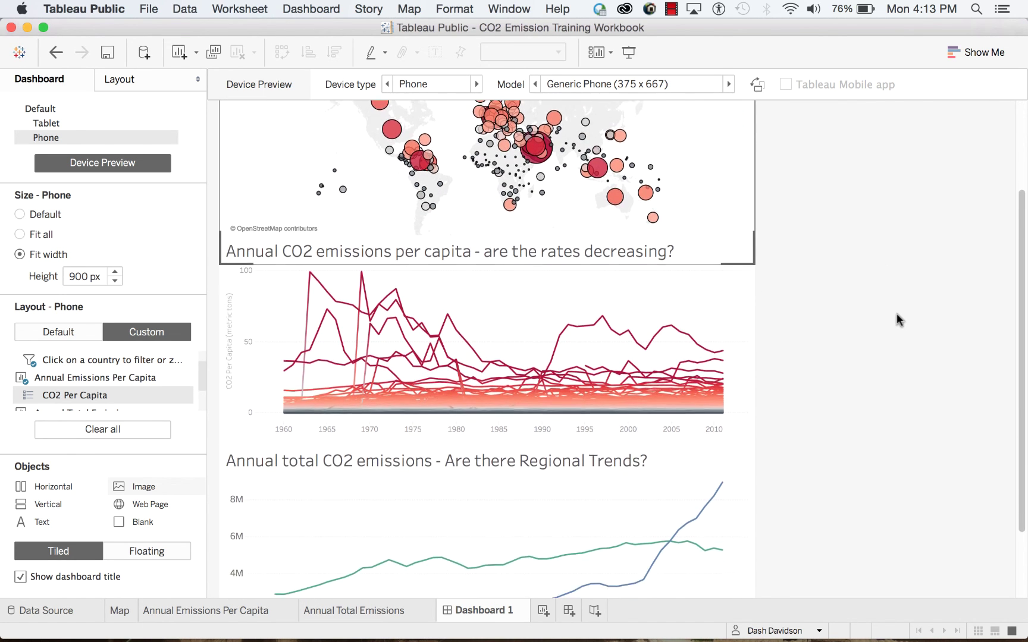
scroll(896, 313, "up", 8)
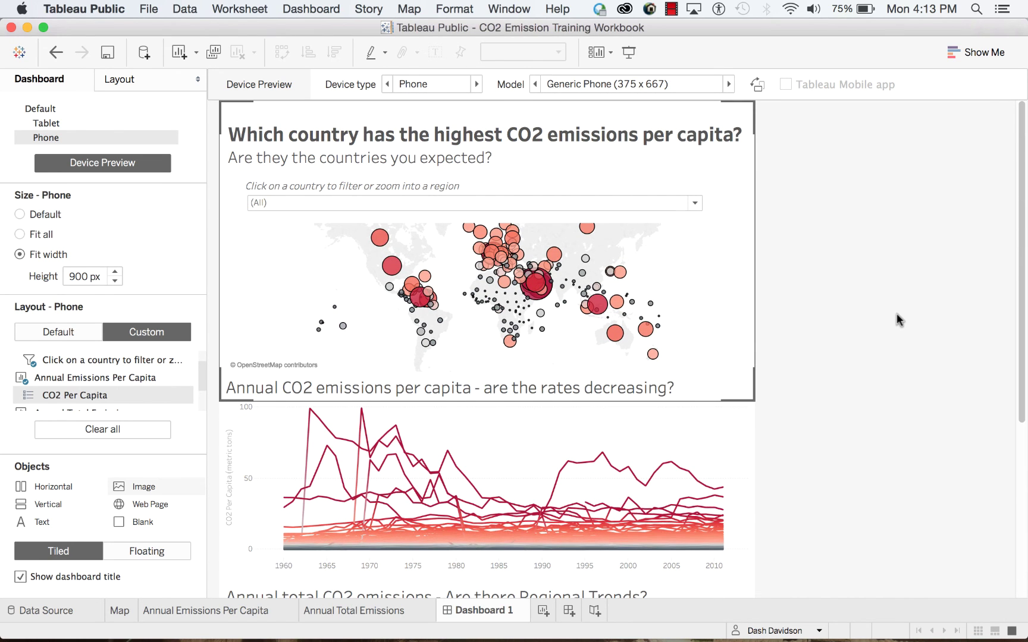
- Add a desktop layout for the Large Desktop Monitor (2560 x 1440) and set its size to Fit all
left_click(478, 84)
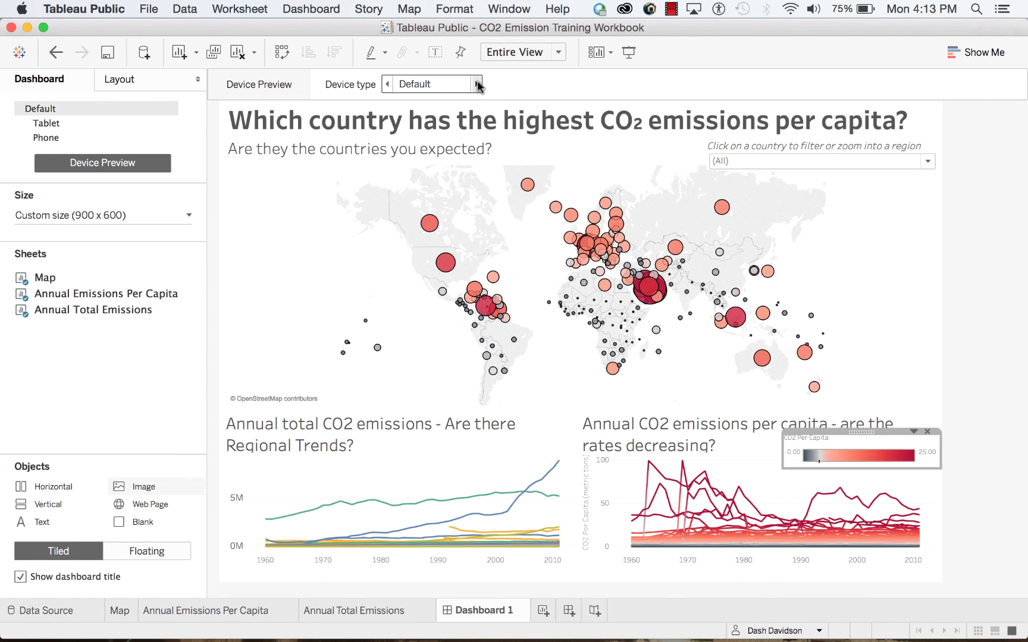
left_click(478, 84)
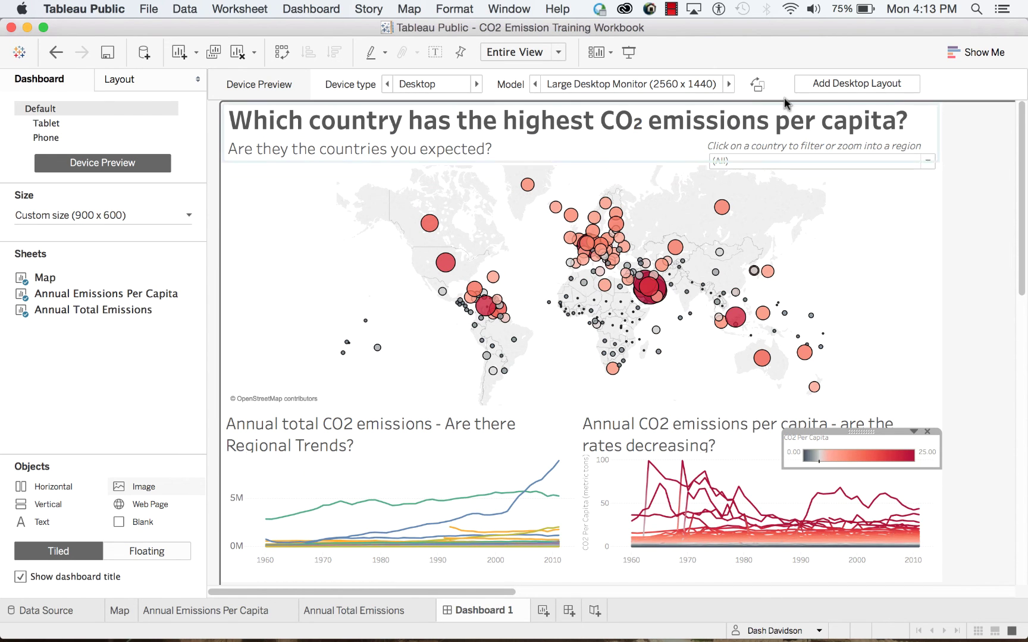
left_click(840, 83)
left_click(22, 250)
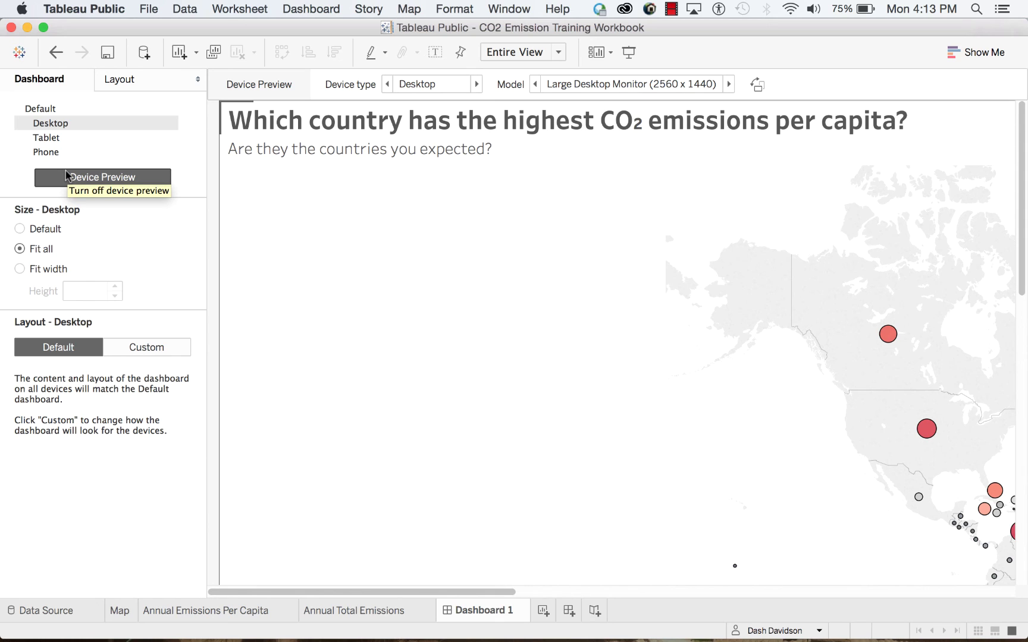
- Review the Default, Desktop, Tablet and Phone layouts in turn and return the phone preview to portrait orientation
left_click(62, 110)
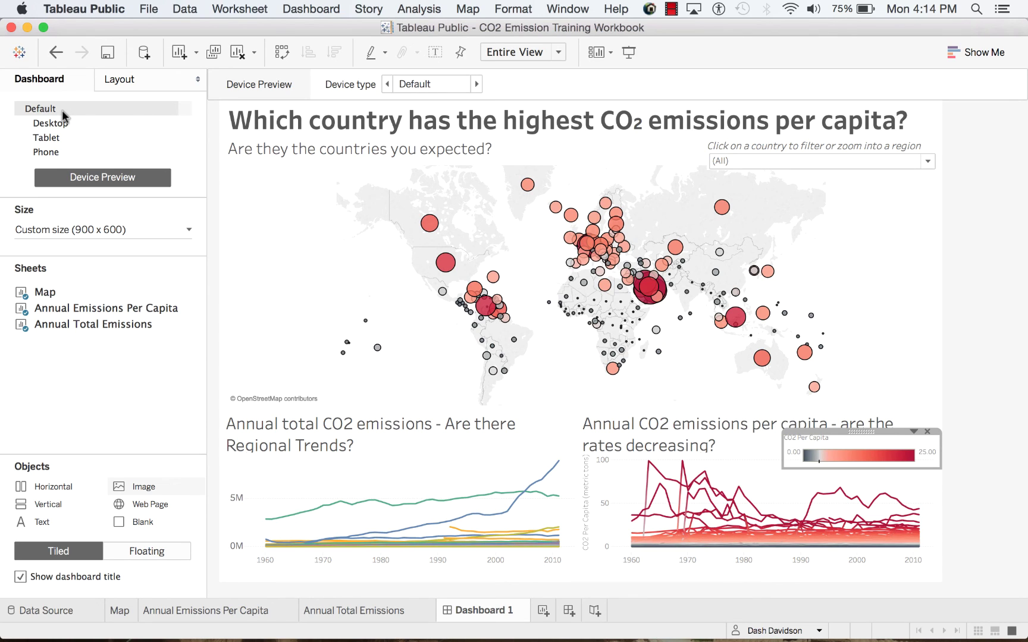
left_click(67, 123)
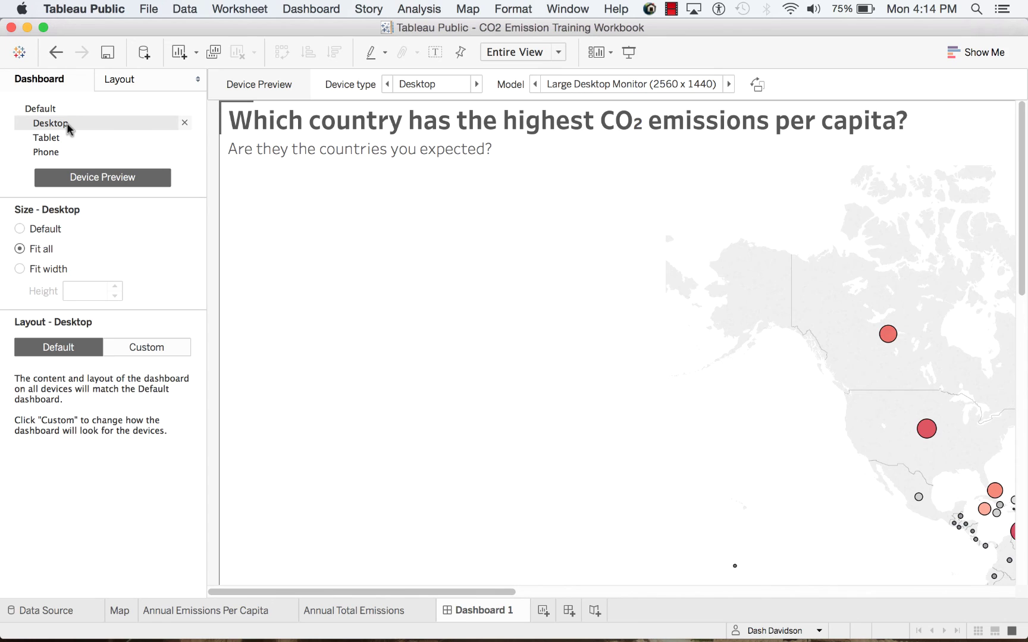
left_click(67, 138)
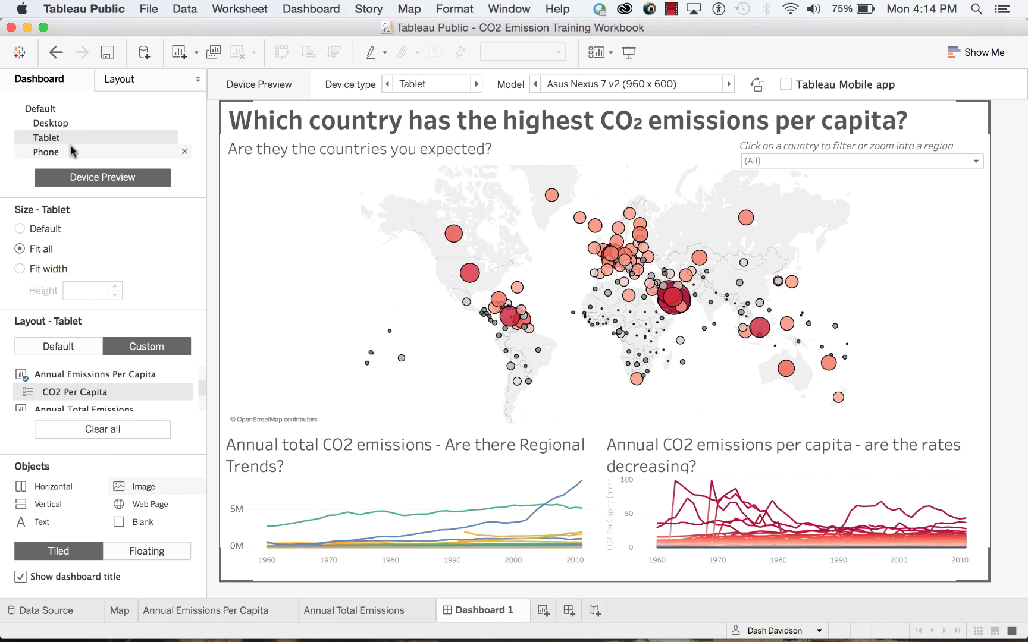
left_click(69, 145)
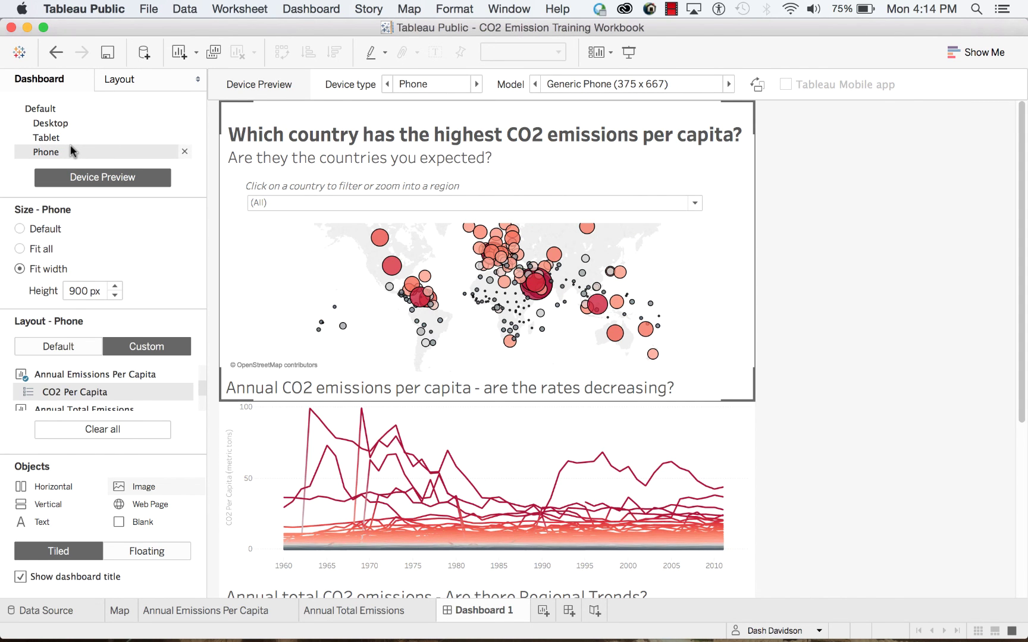
left_click(757, 86)
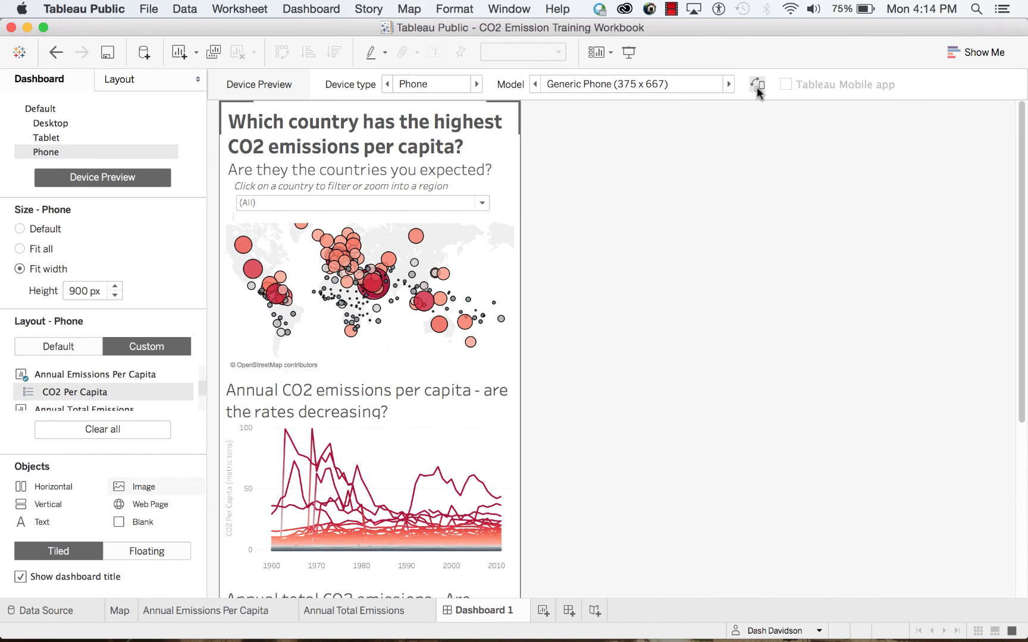